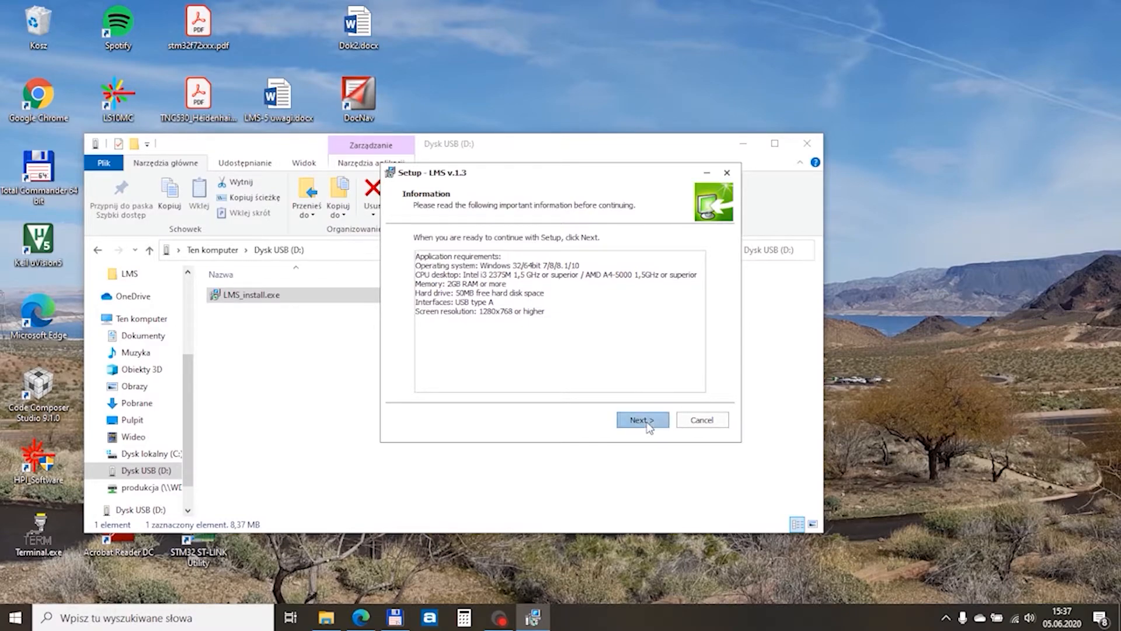
Start the LMS v.1.3 installation, keeping the default user information
click(648, 428)
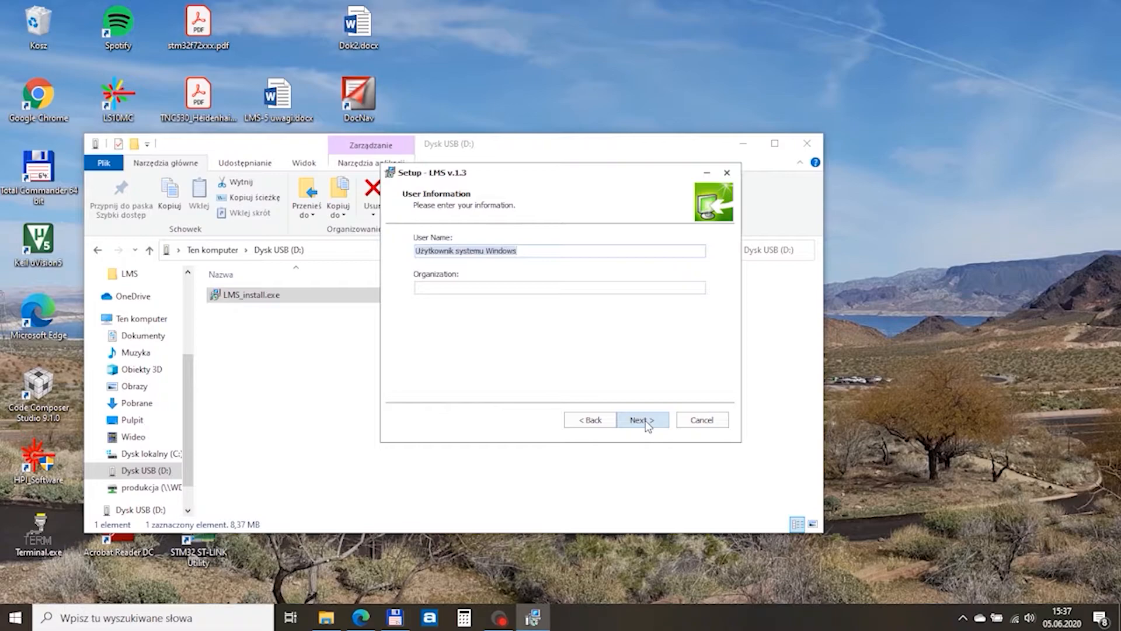
click(647, 426)
click(647, 425)
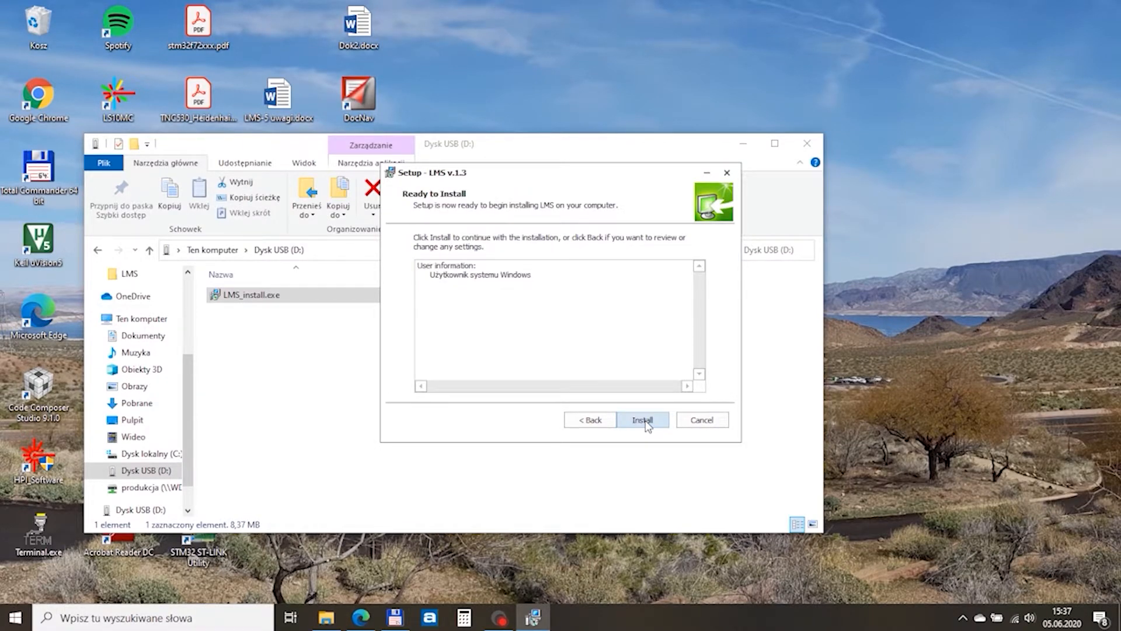
click(645, 422)
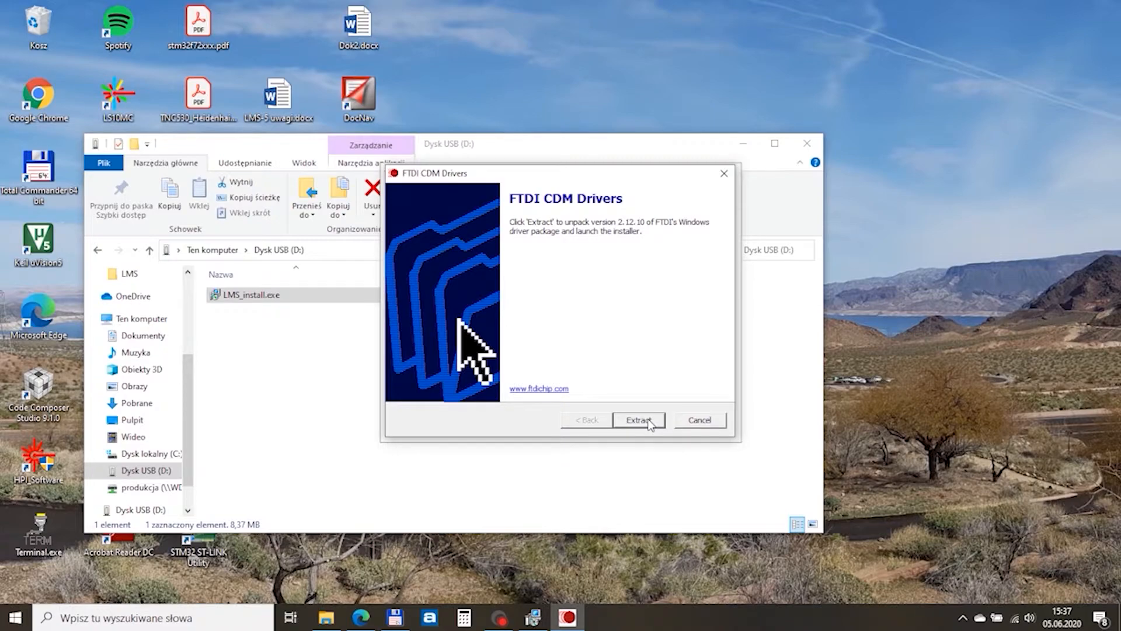
Extract and install the FTDI CDM drivers, accepting the licence agreement, and finish the LMS setup
click(648, 421)
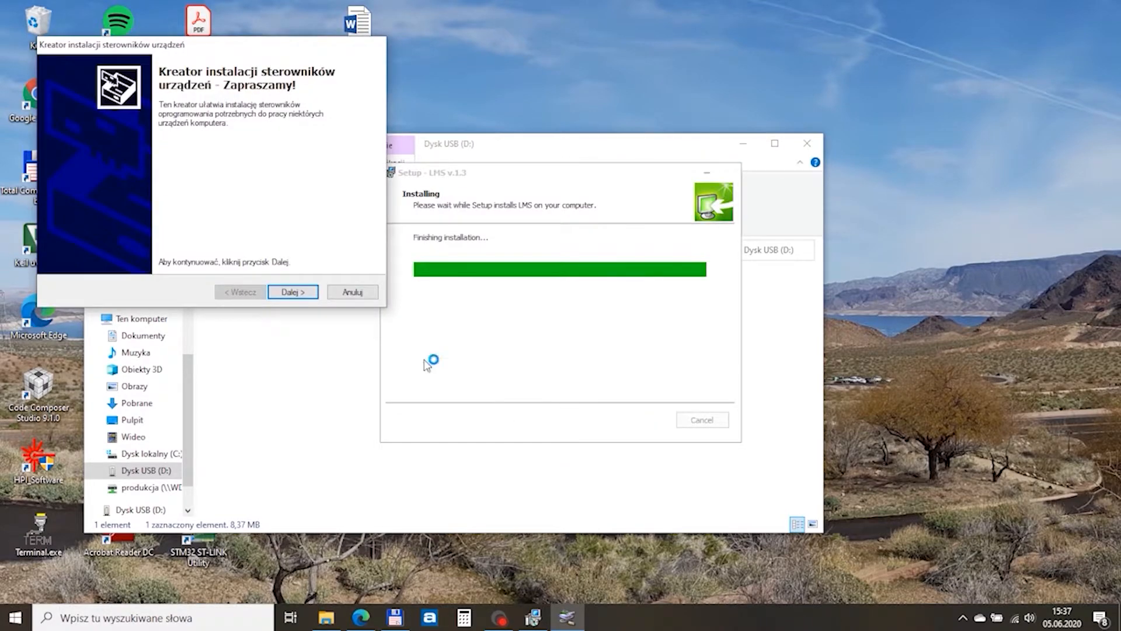
click(293, 292)
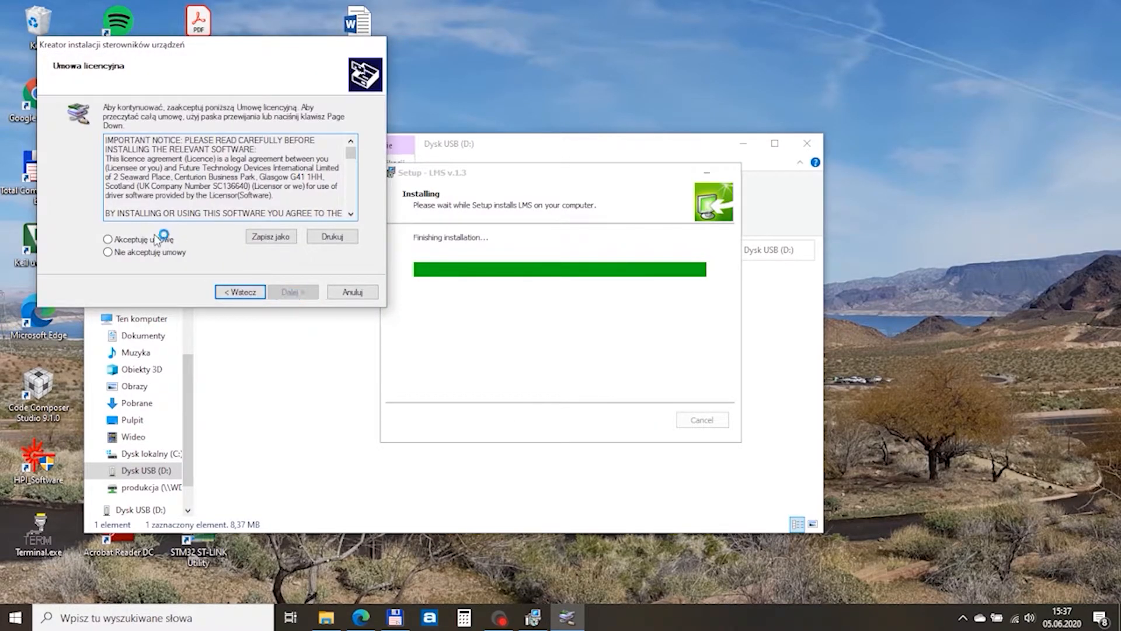
click(156, 240)
click(292, 291)
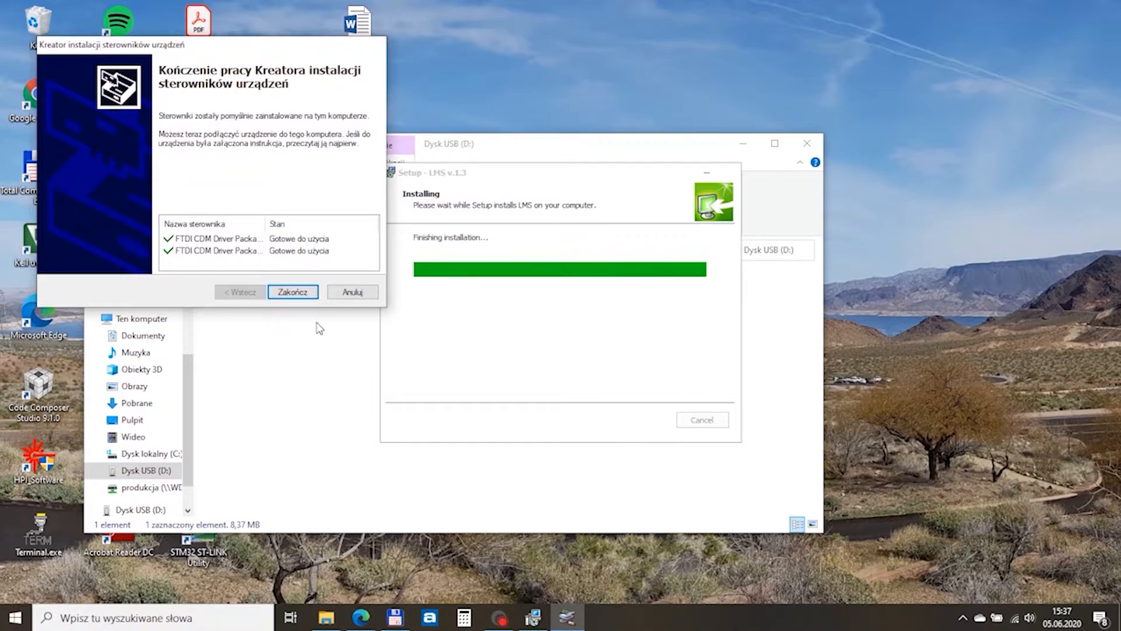
click(296, 293)
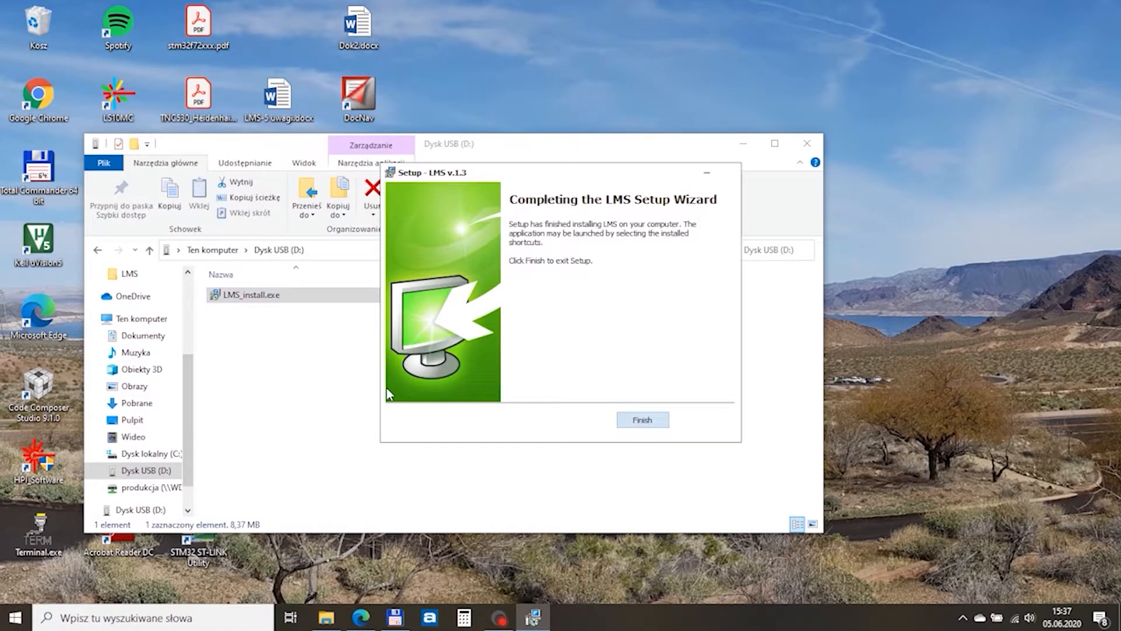
click(637, 423)
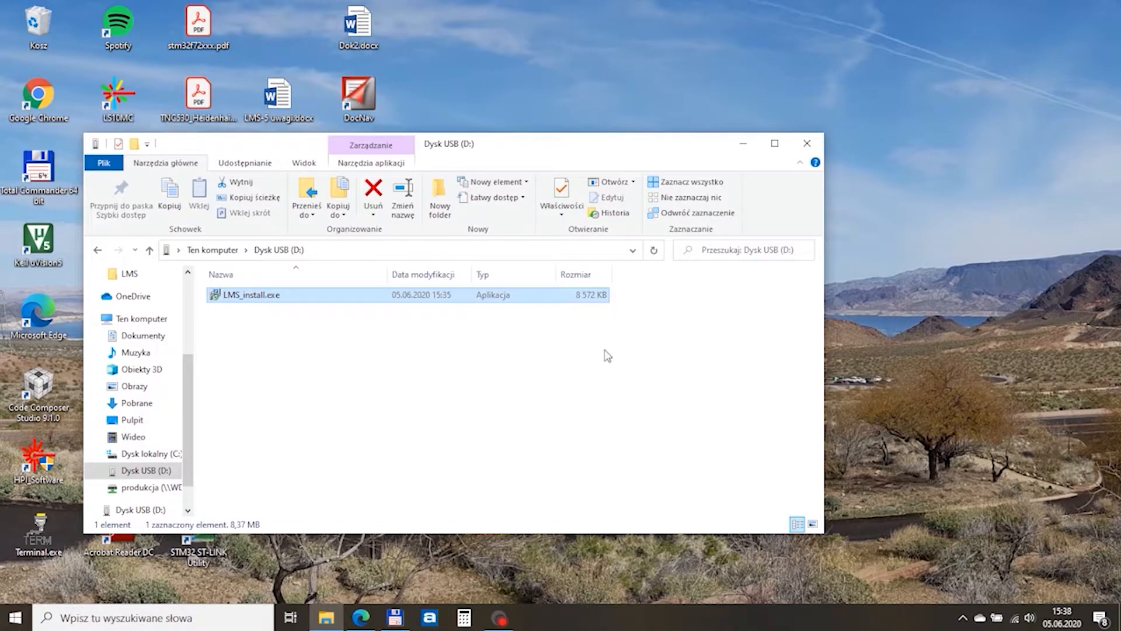
Close the USB drive's file window and launch the installed LMS application
click(807, 143)
click(8, 619)
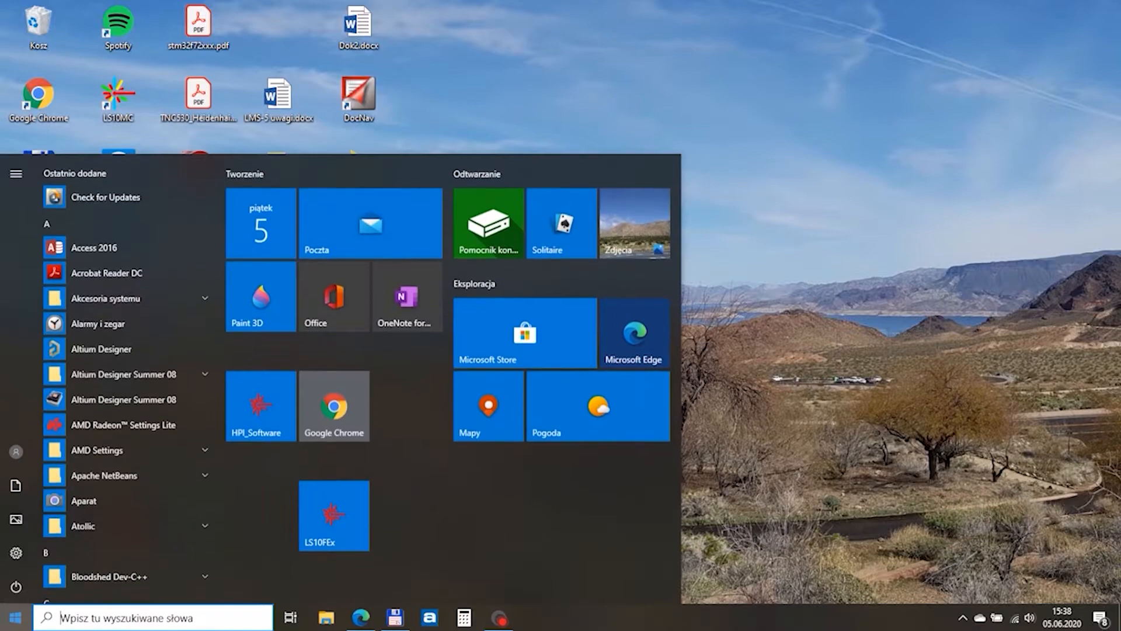
text(lms)
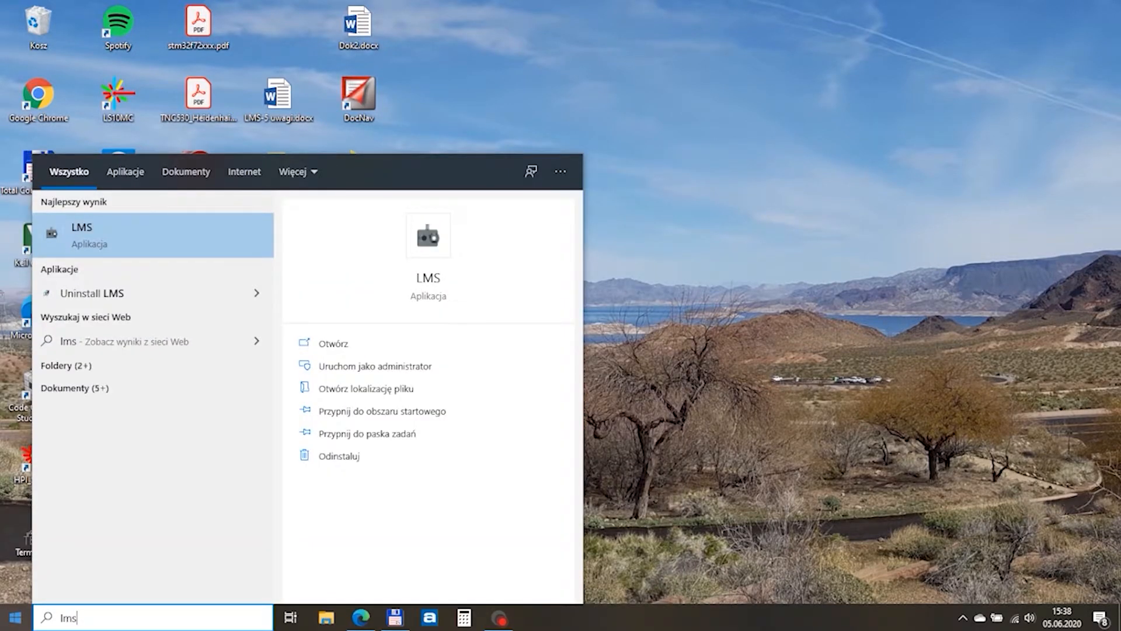
key(Return)
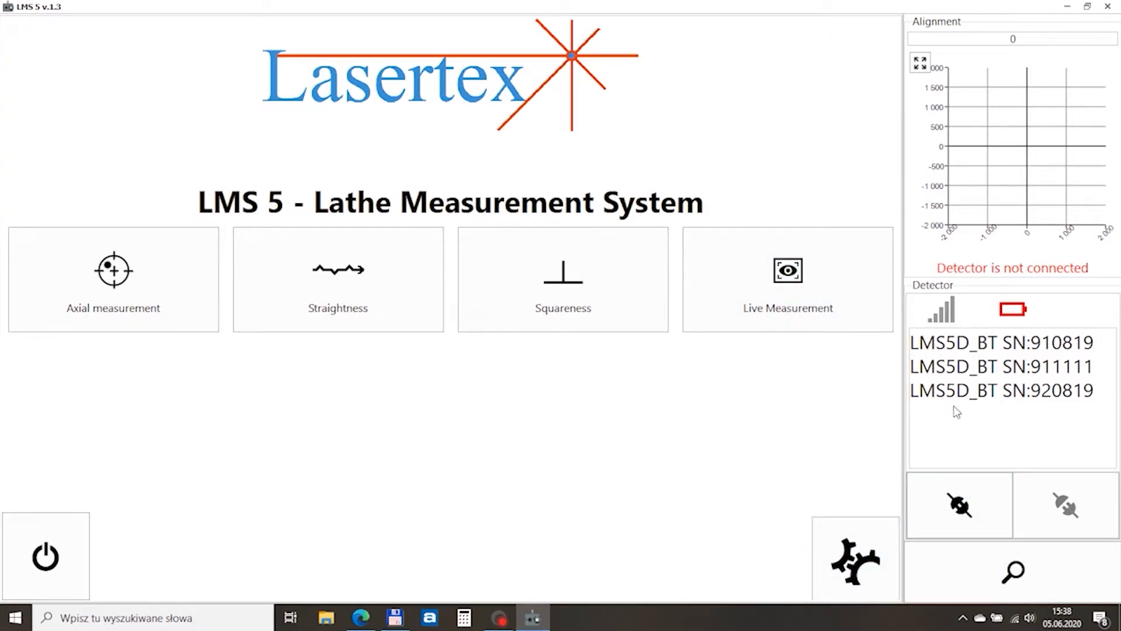
Connect to the Bluetooth detector LMS5D_BT SN:920819
click(978, 390)
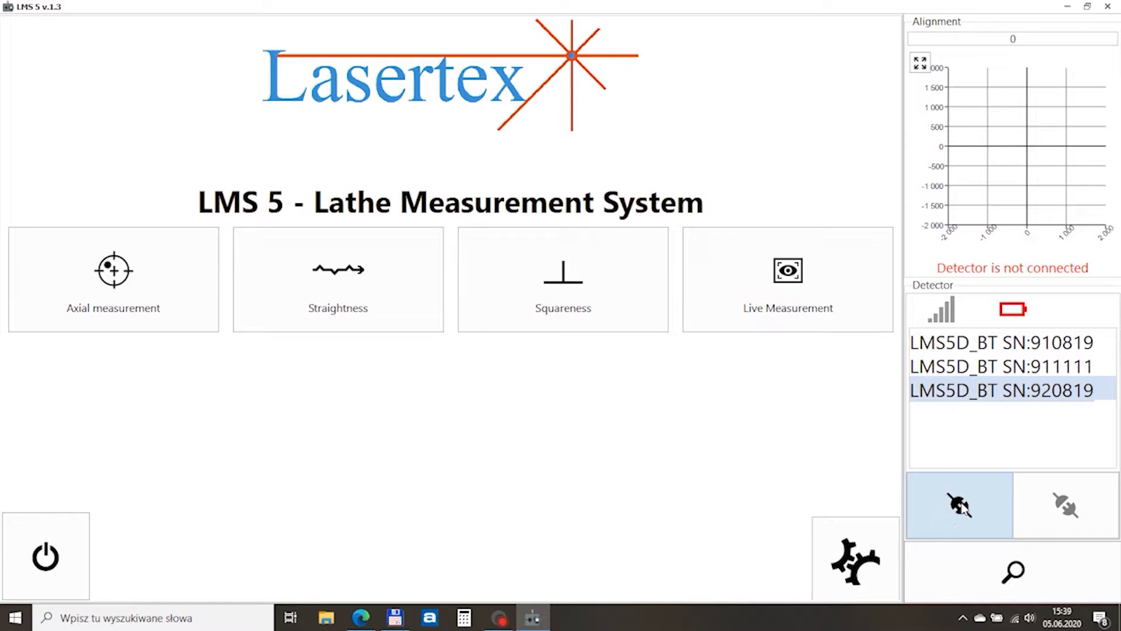
click(958, 509)
click(968, 506)
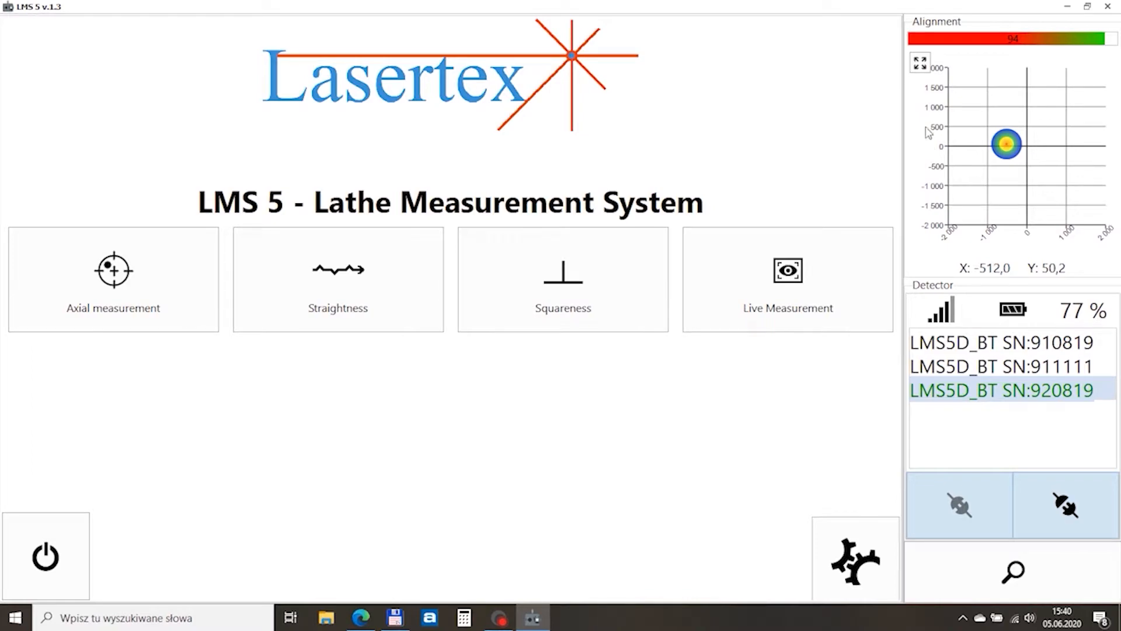
Examine the beam position on the full-screen alignment chart and return to the main screen
click(920, 65)
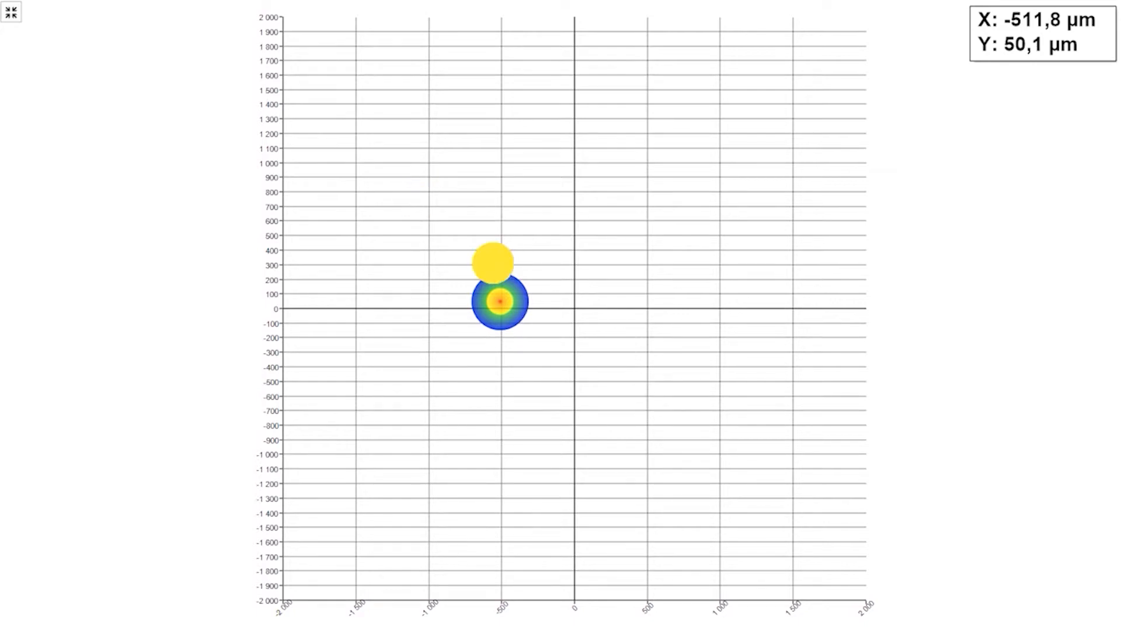
drag(588, 422, 240, 365)
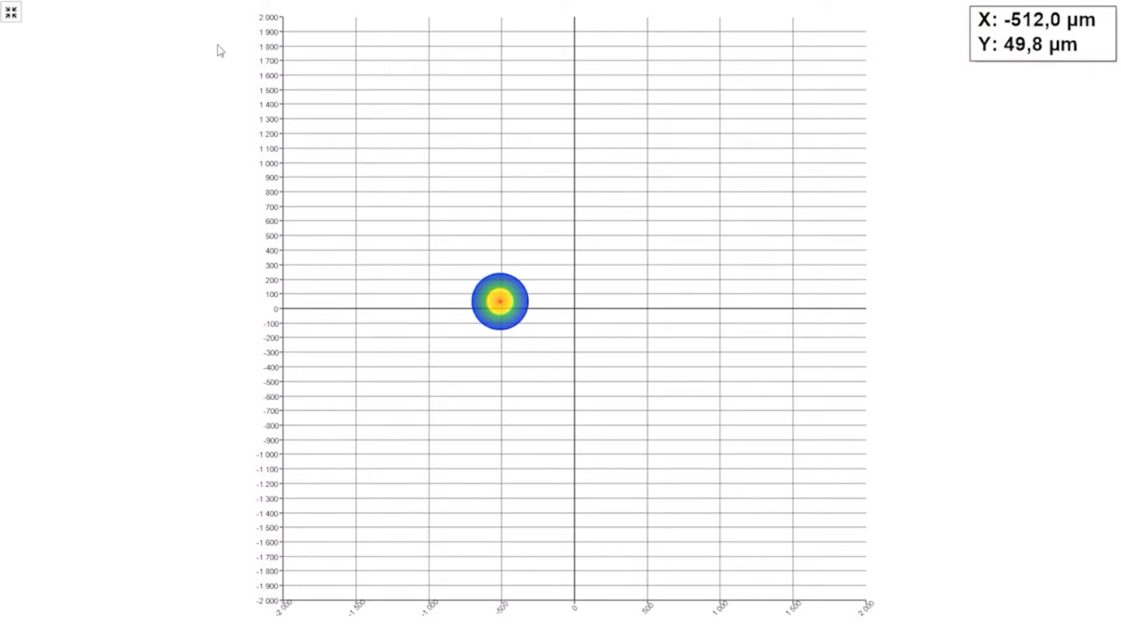
click(11, 13)
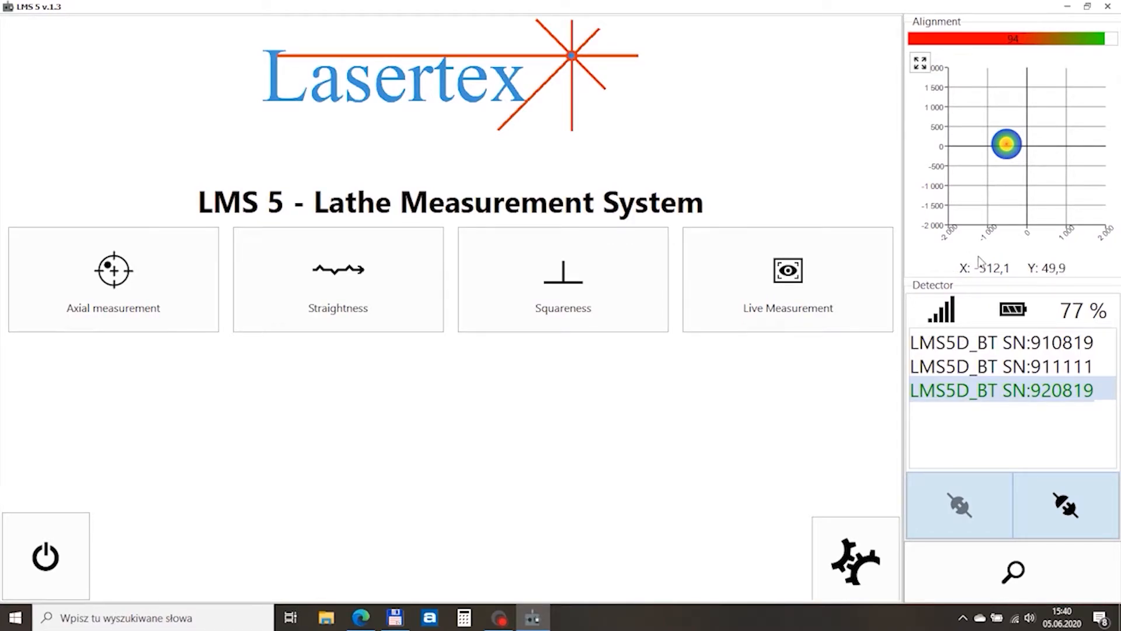
click(946, 269)
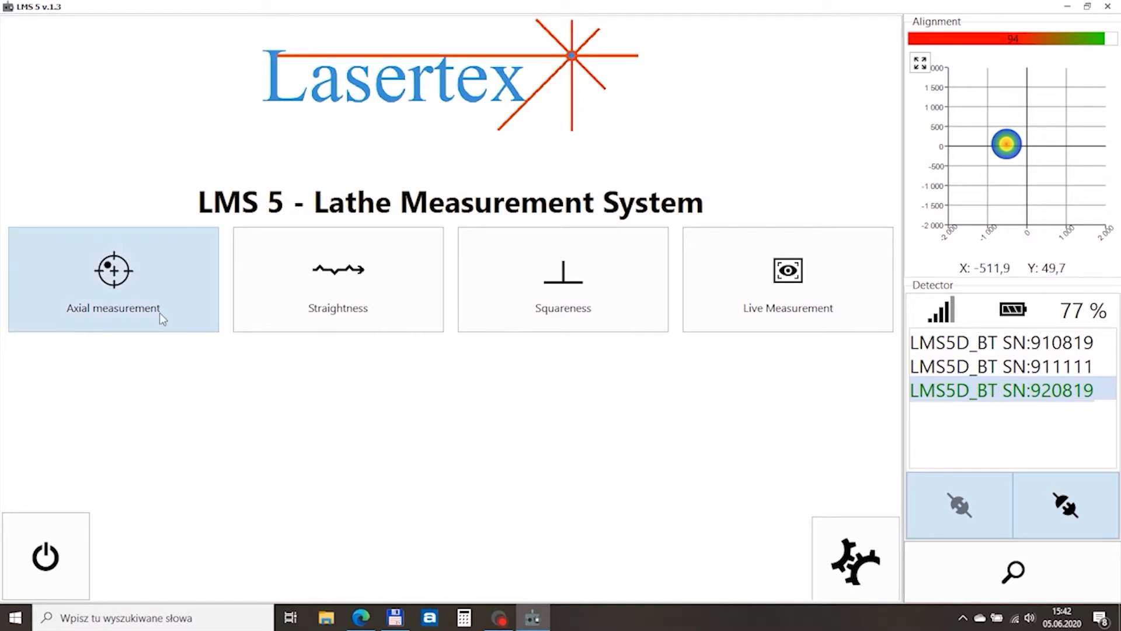
Start a new automatic axial measurement and set the number of stages to 3
click(168, 287)
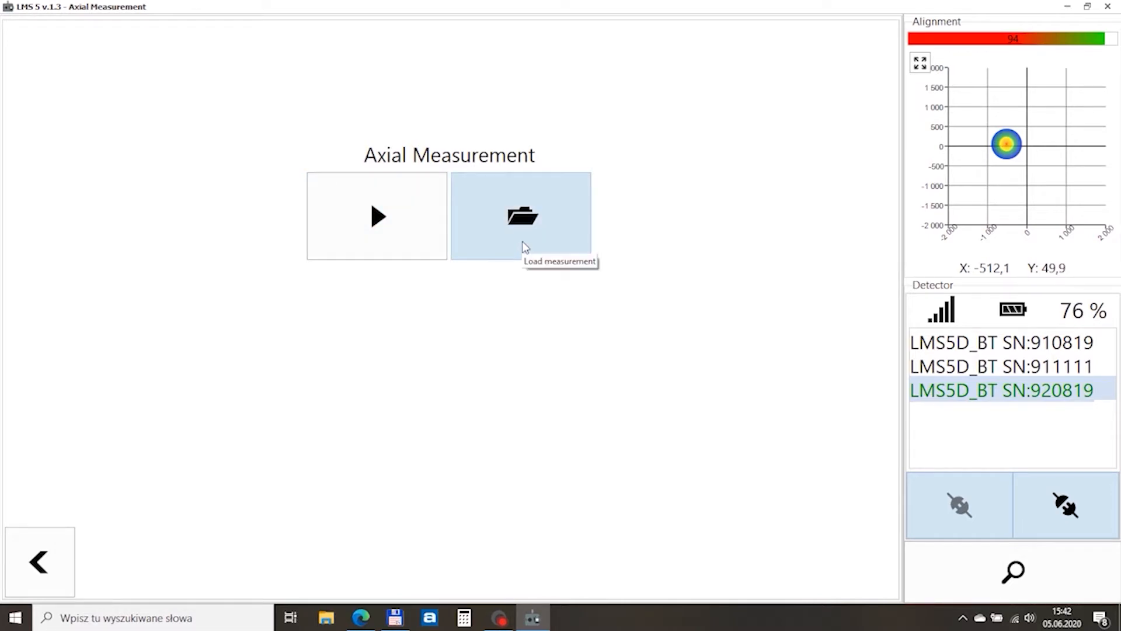
click(401, 227)
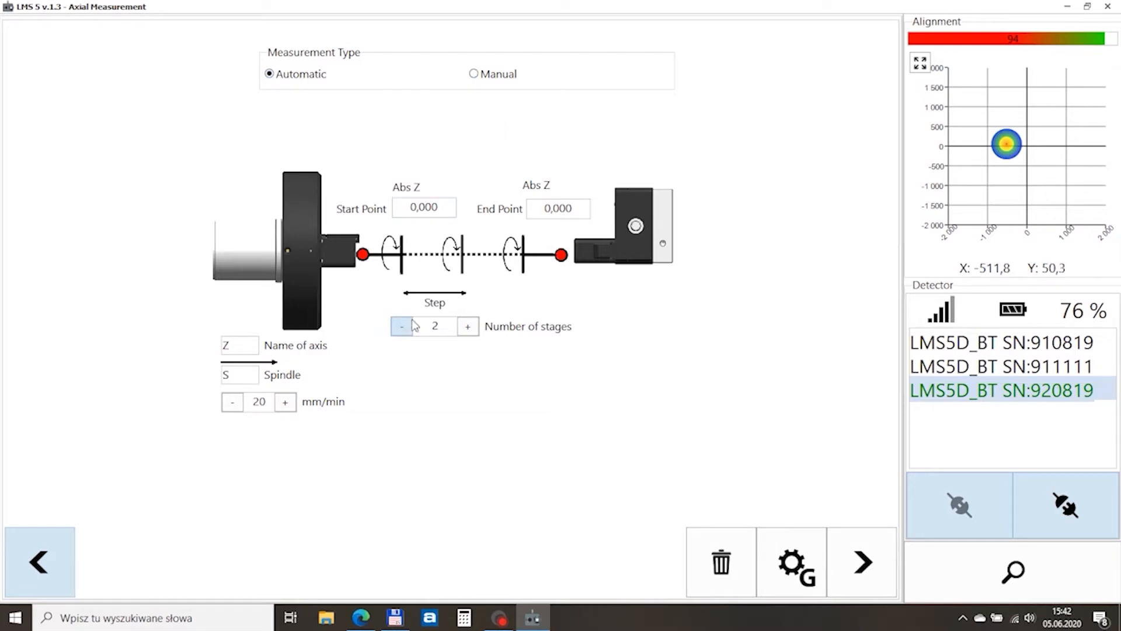
click(413, 204)
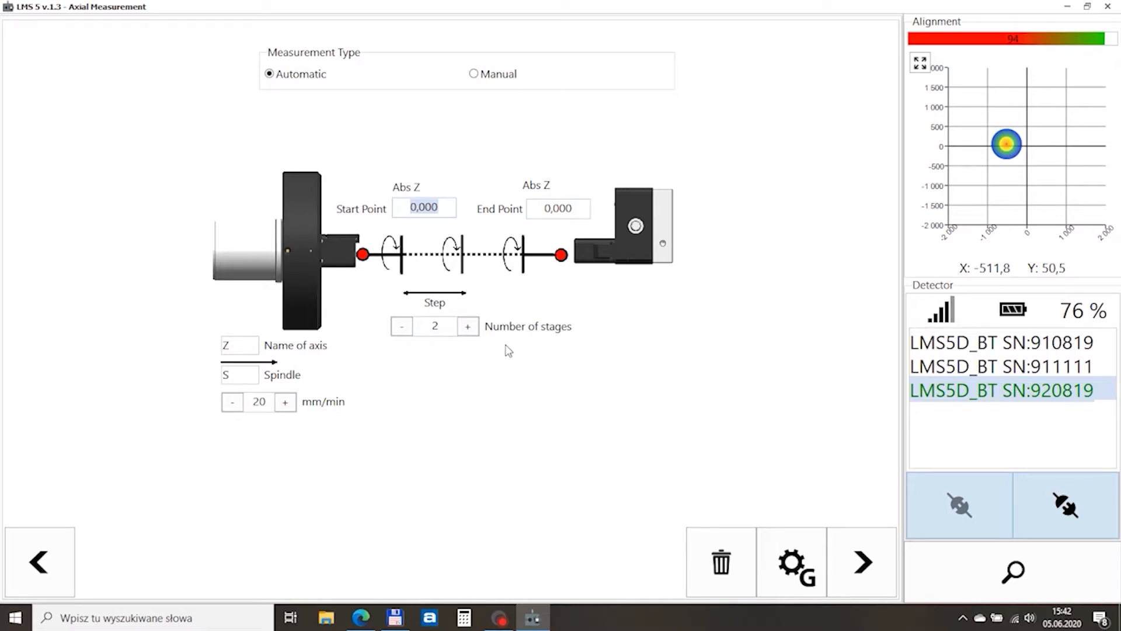
click(467, 326)
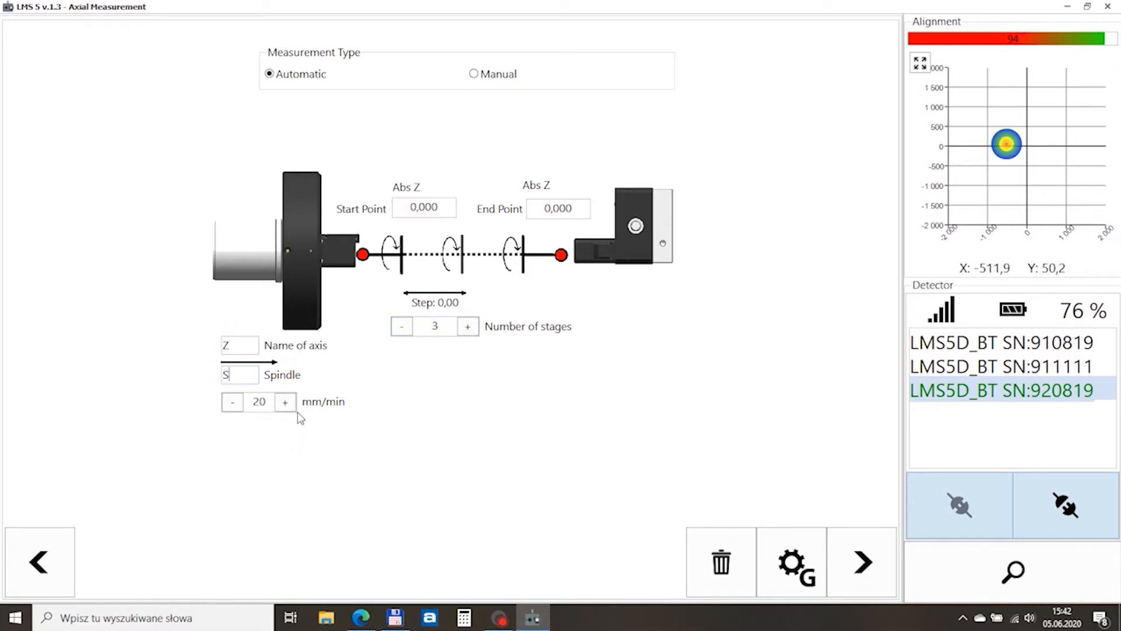
double_click(262, 401)
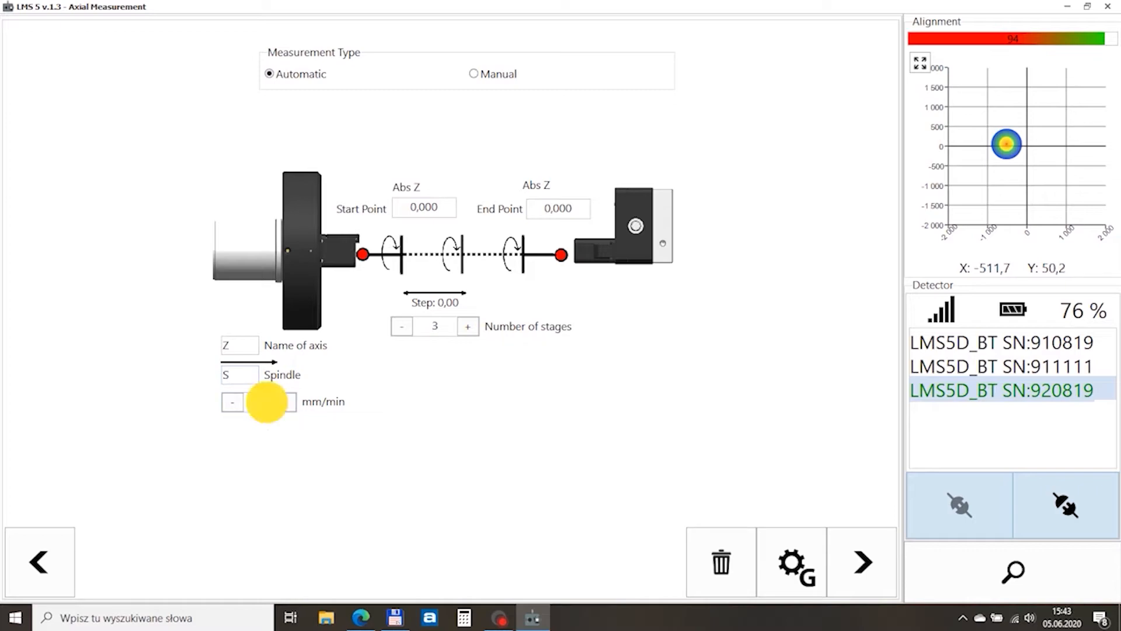
Review the generated G-code program and its Siemens and Fanuc controller options, and close the generator
click(799, 572)
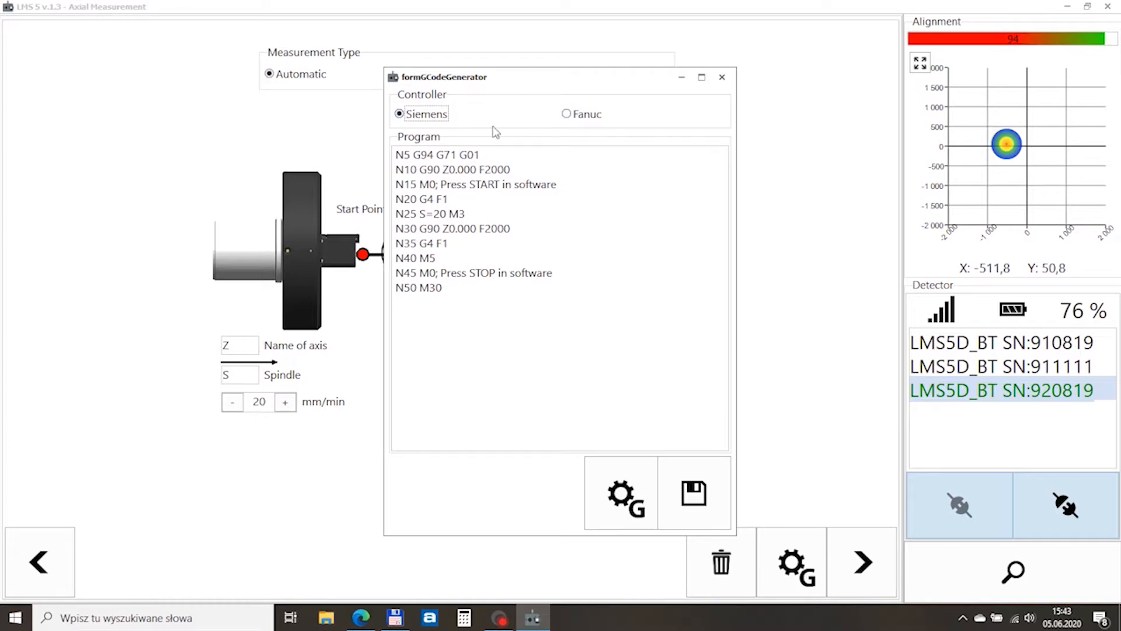
click(572, 113)
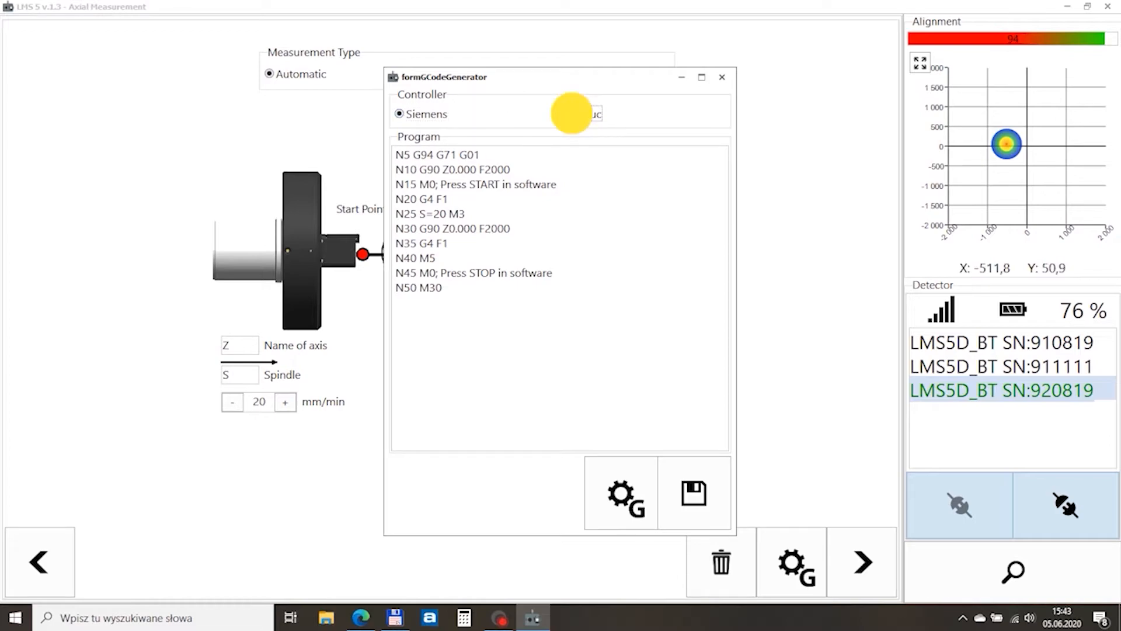
click(433, 115)
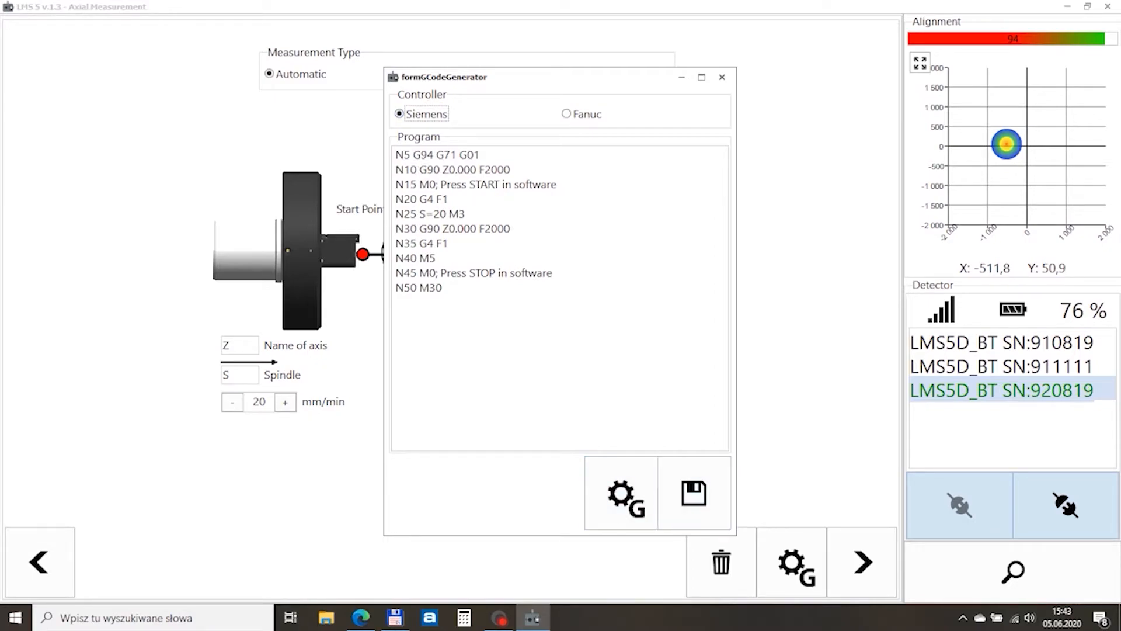
click(722, 79)
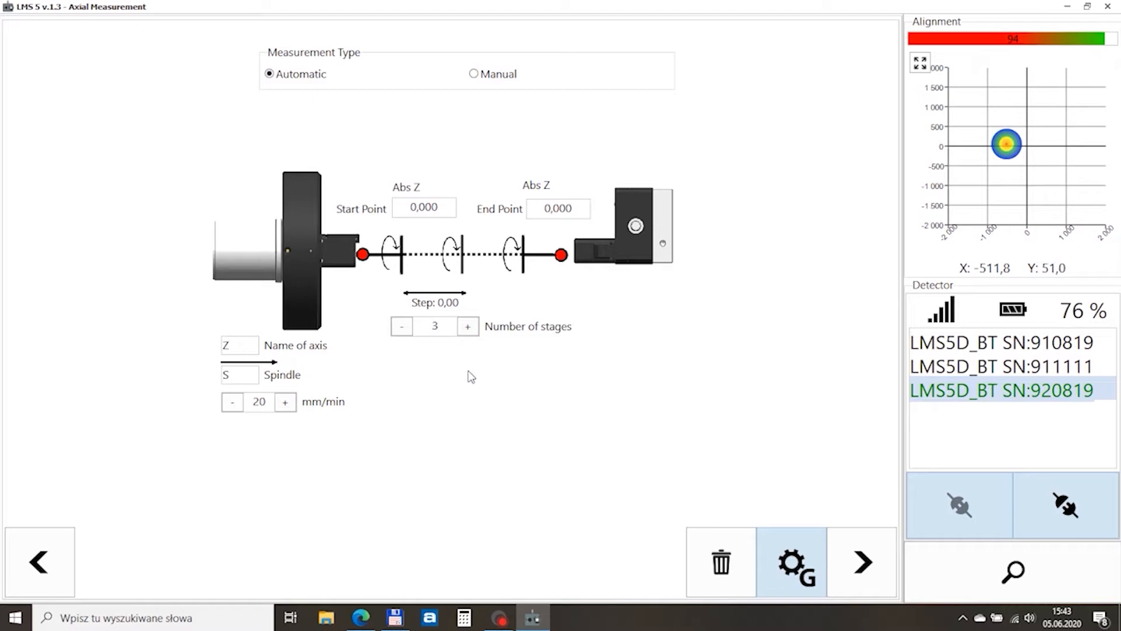
Proceed to the axial measurement screen and compare the 2D and 1D tool position charts
click(862, 562)
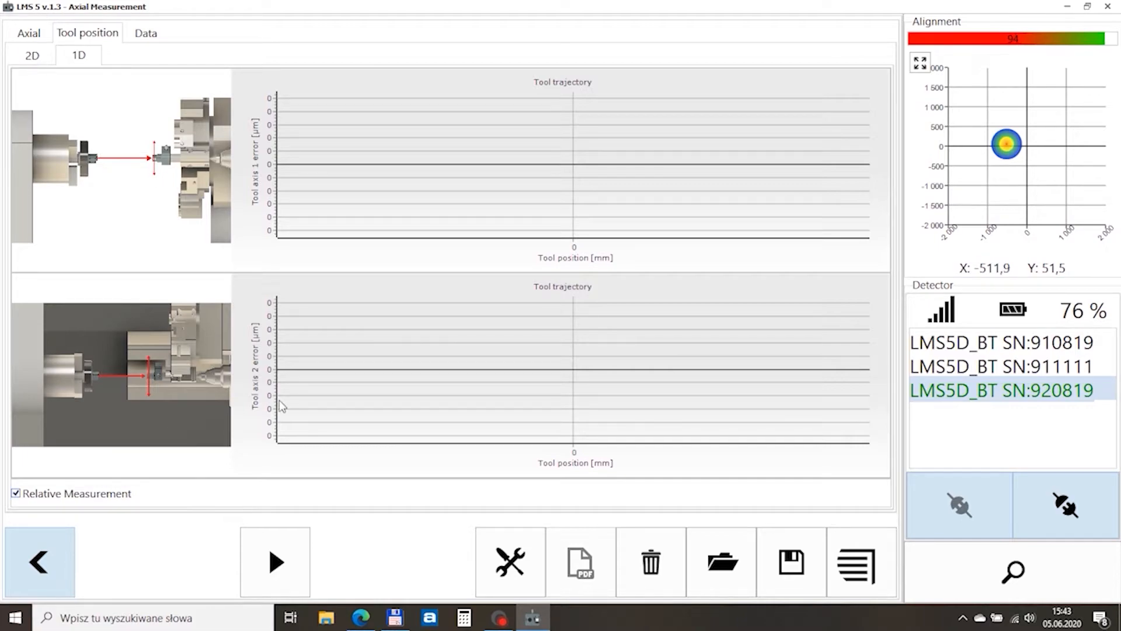
click(38, 54)
click(73, 59)
Load the saved measurement axial_meas_2.lms1 from the LMS folder on the produkcja network drive
click(721, 562)
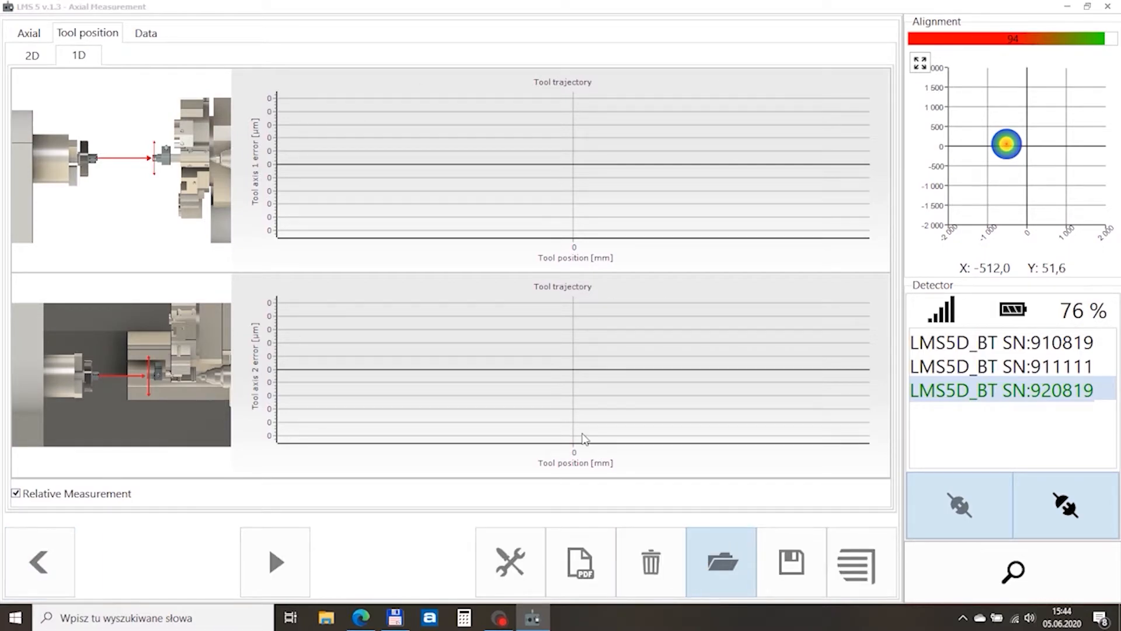
click(96, 267)
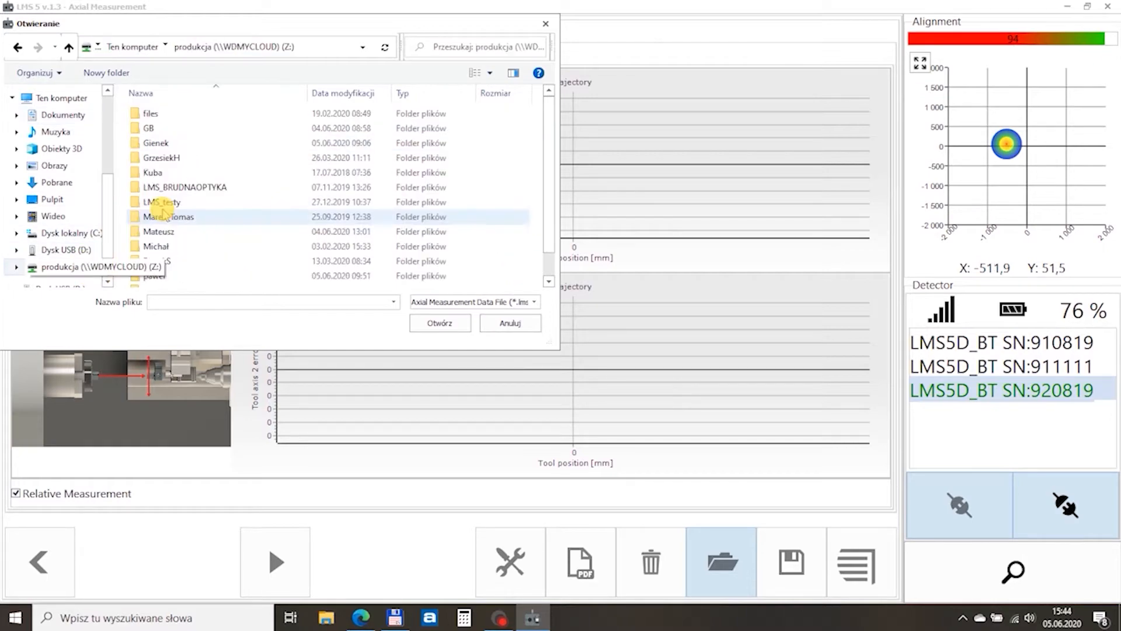
scroll(170, 234, down, 1)
double_click(169, 251)
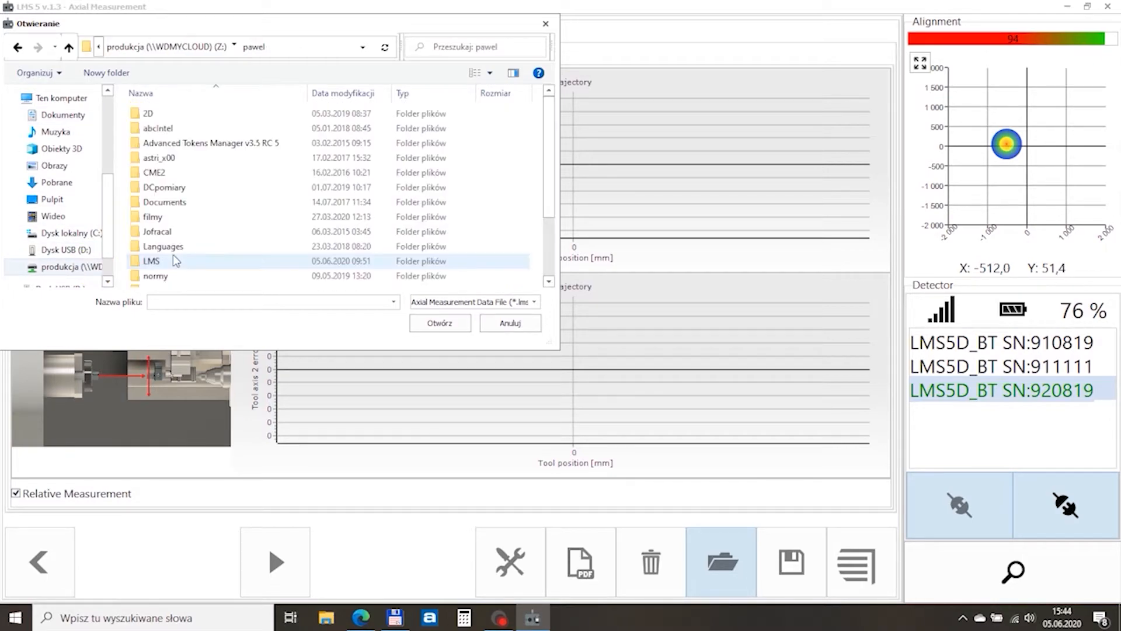
click(151, 263)
double_click(150, 261)
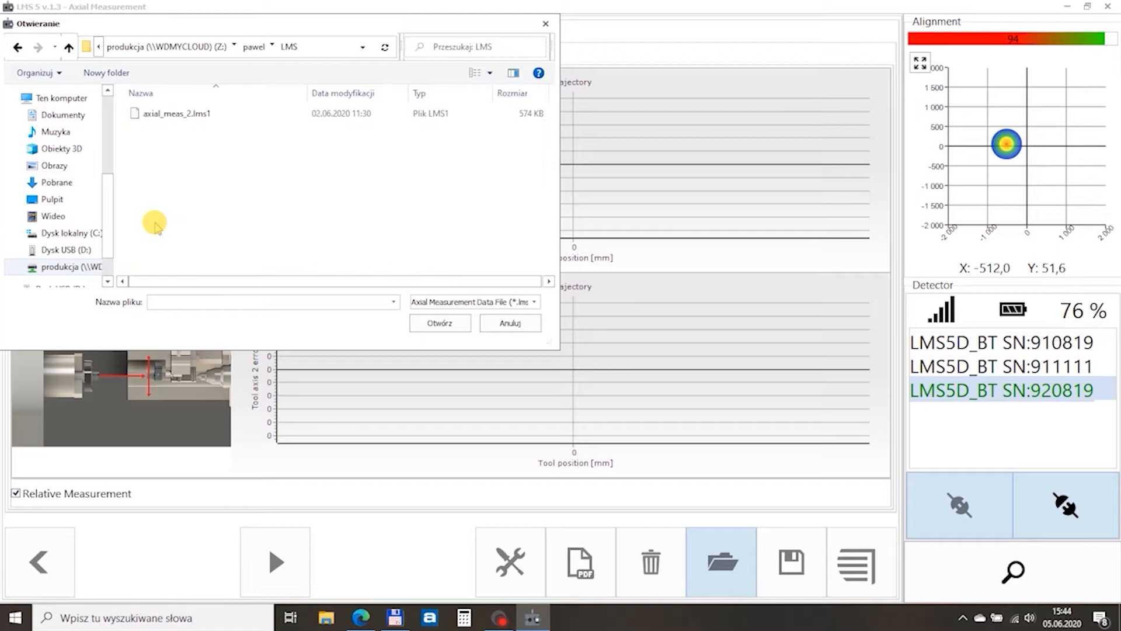
double_click(175, 112)
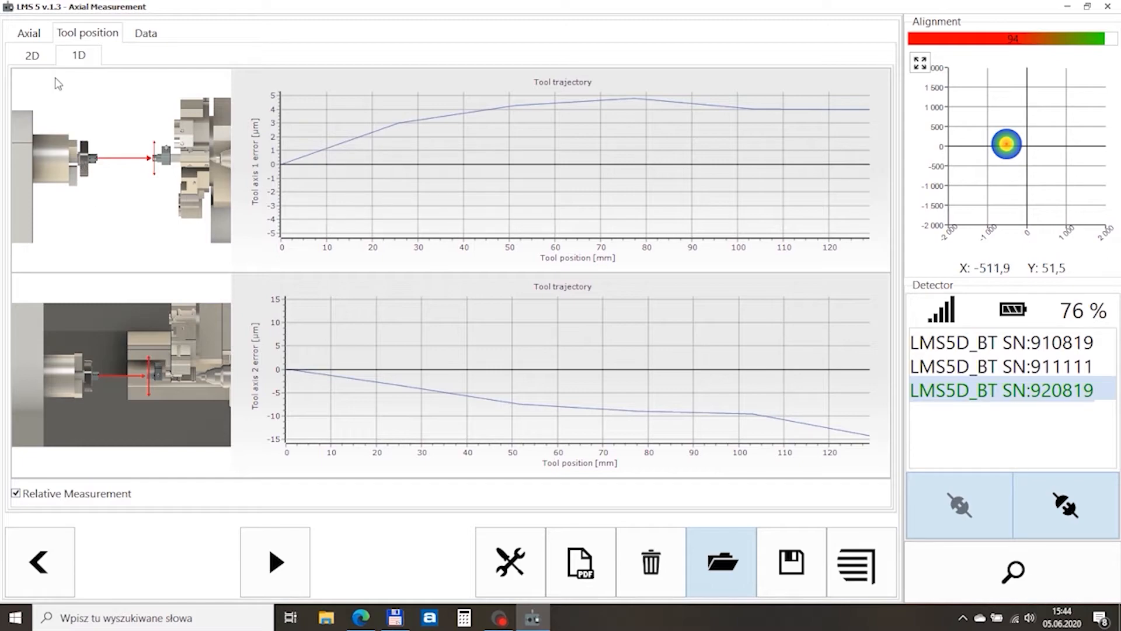
Examine the loaded measurement's 2D tool position and its axial runout chart at a wider scale
click(33, 56)
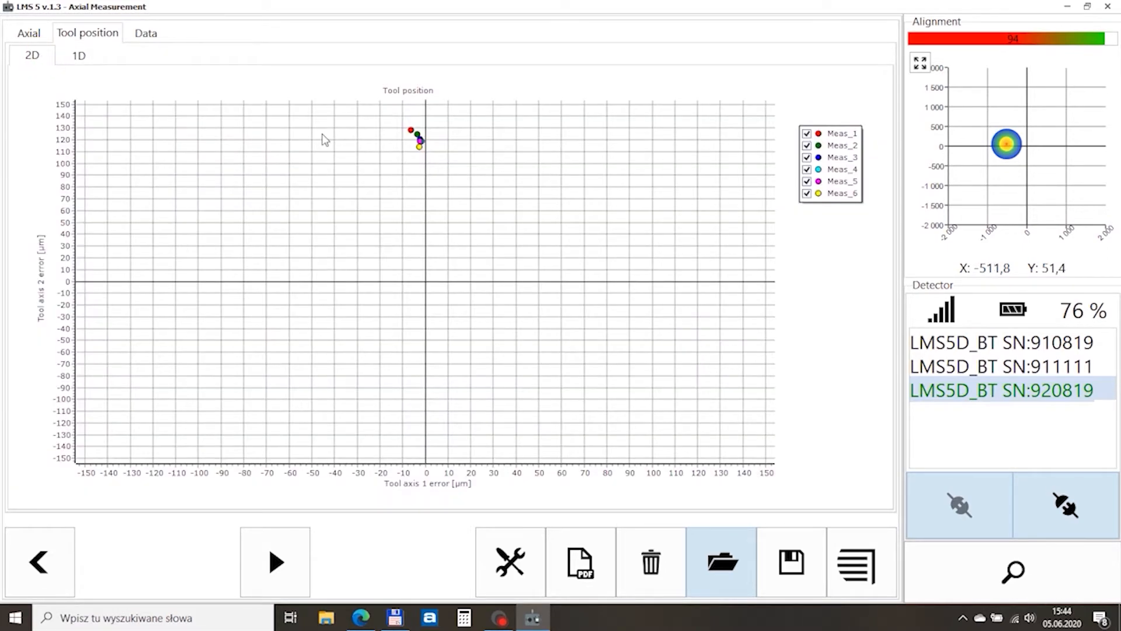
click(29, 33)
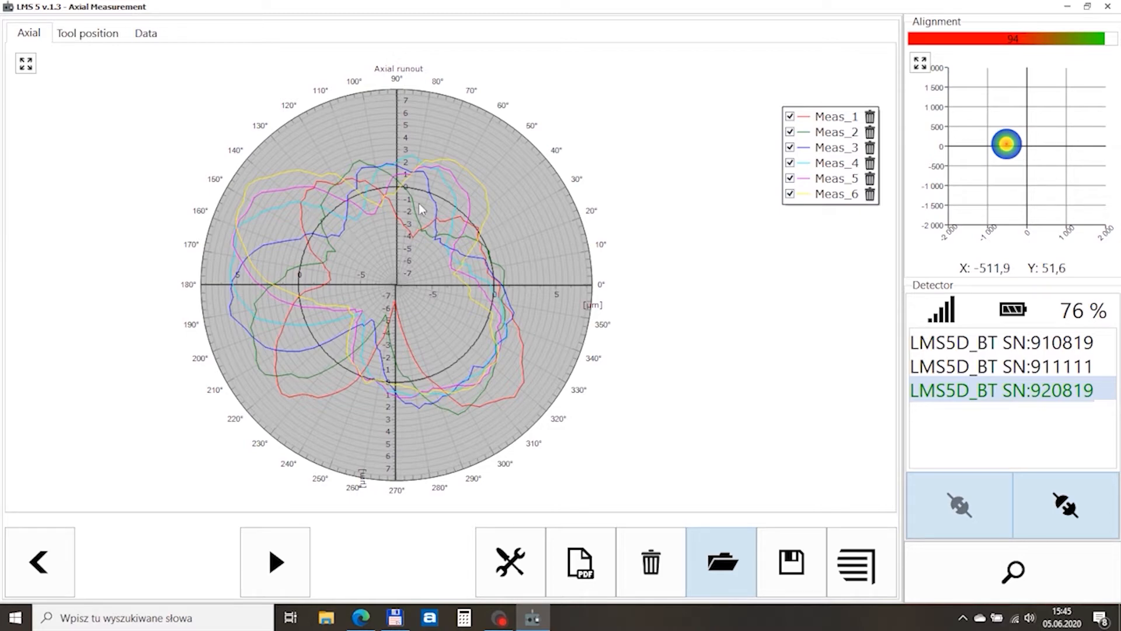
mouse_move(445, 336)
mouse_down()
mouse_move(391, 233)
mouse_move(432, 303)
mouse_move(451, 374)
mouse_move(373, 214)
mouse_up()
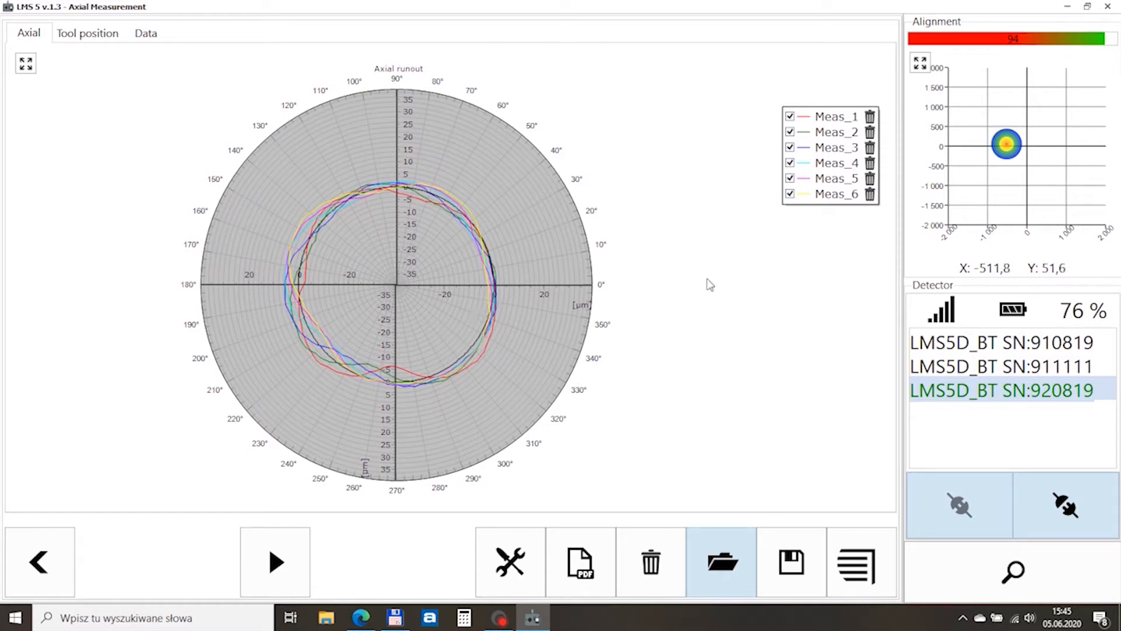
Enlarge the axial runout scale, toggle the cyan curve's visibility and delete the magenta and cyan measurements from the chart
drag(346, 264, 396, 340)
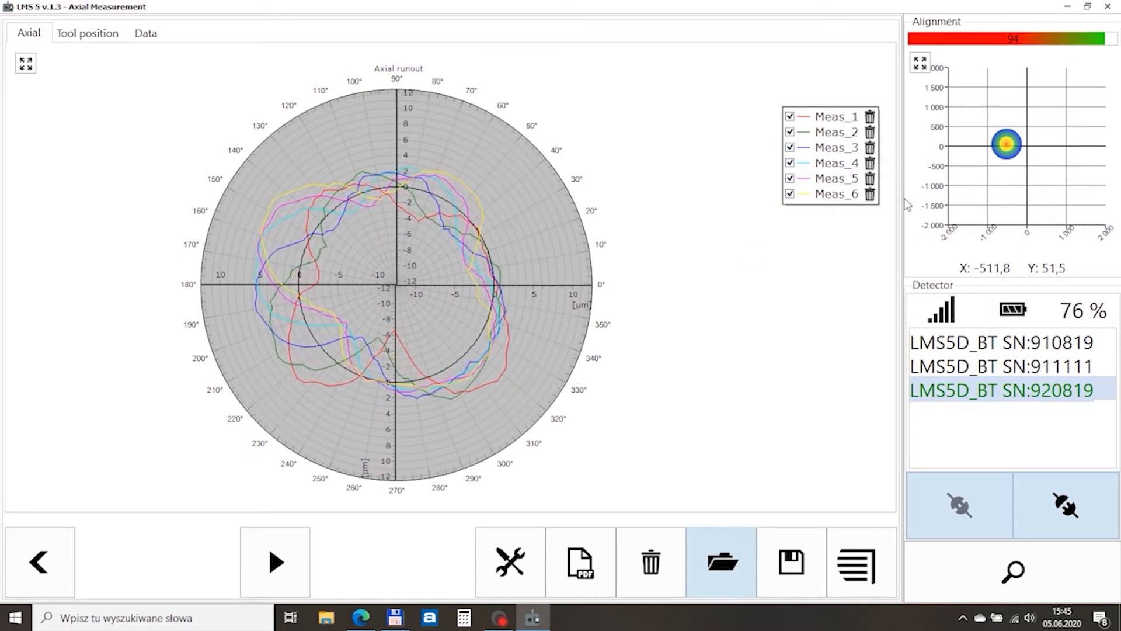
click(871, 162)
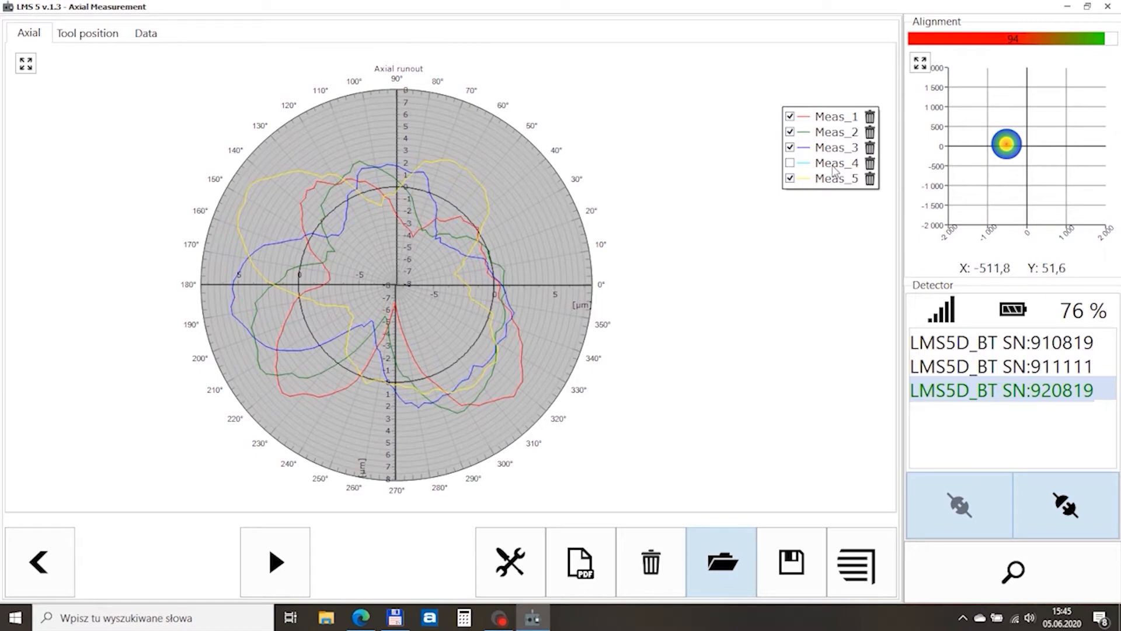
click(791, 164)
click(791, 163)
click(792, 163)
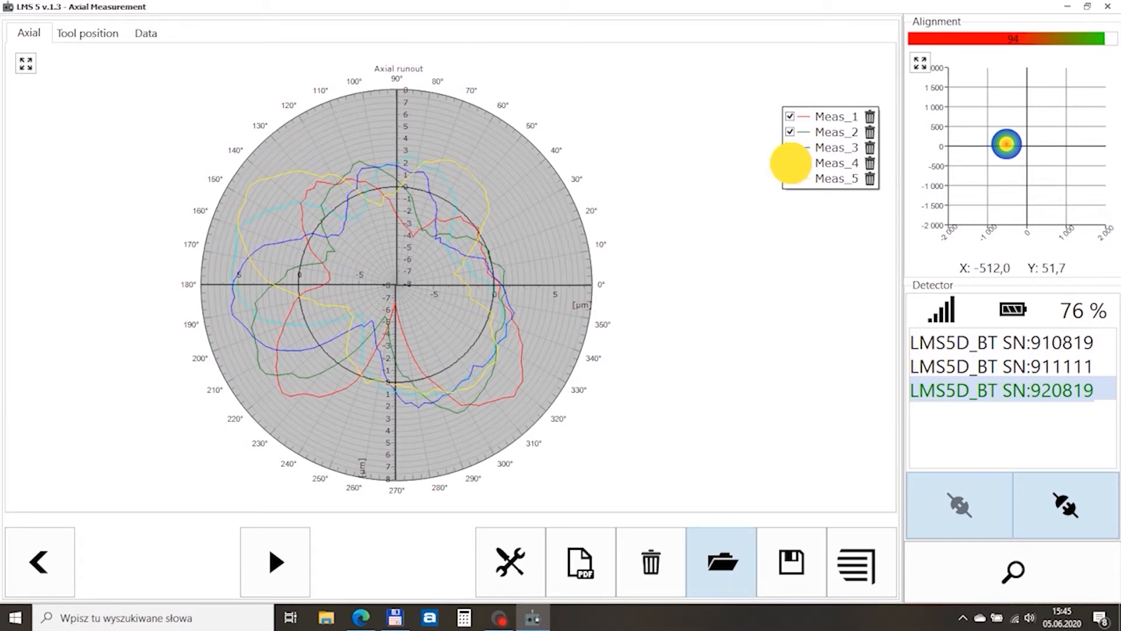
click(791, 163)
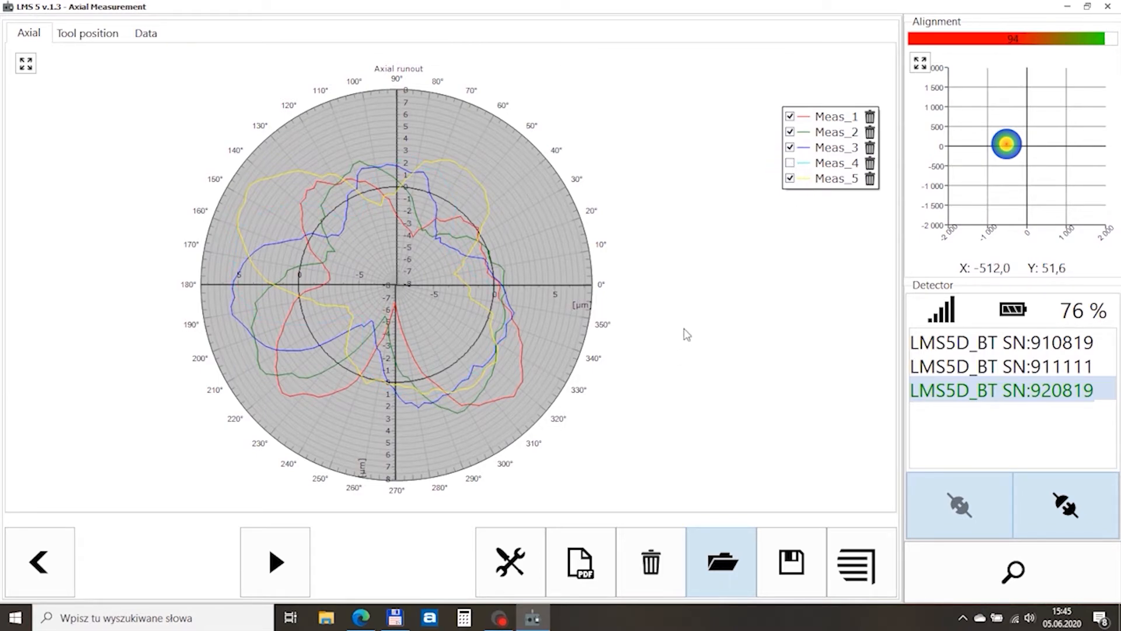
click(791, 164)
click(791, 164)
click(870, 164)
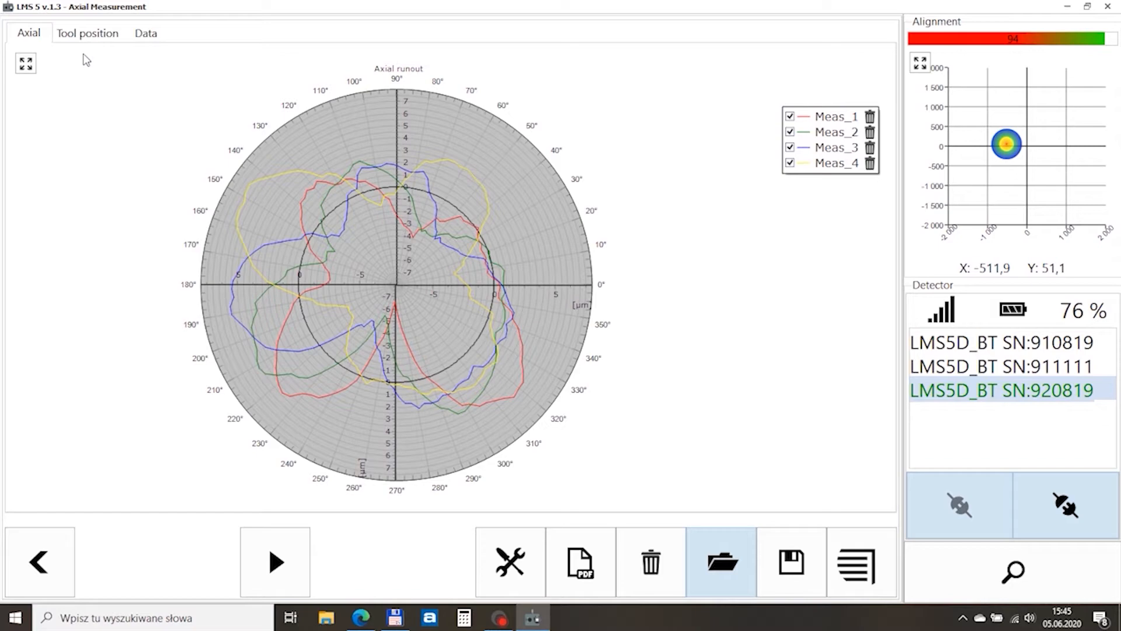
Examine the measurement's data table of tool axis errors and circular deviations against the axial runout chart
click(147, 36)
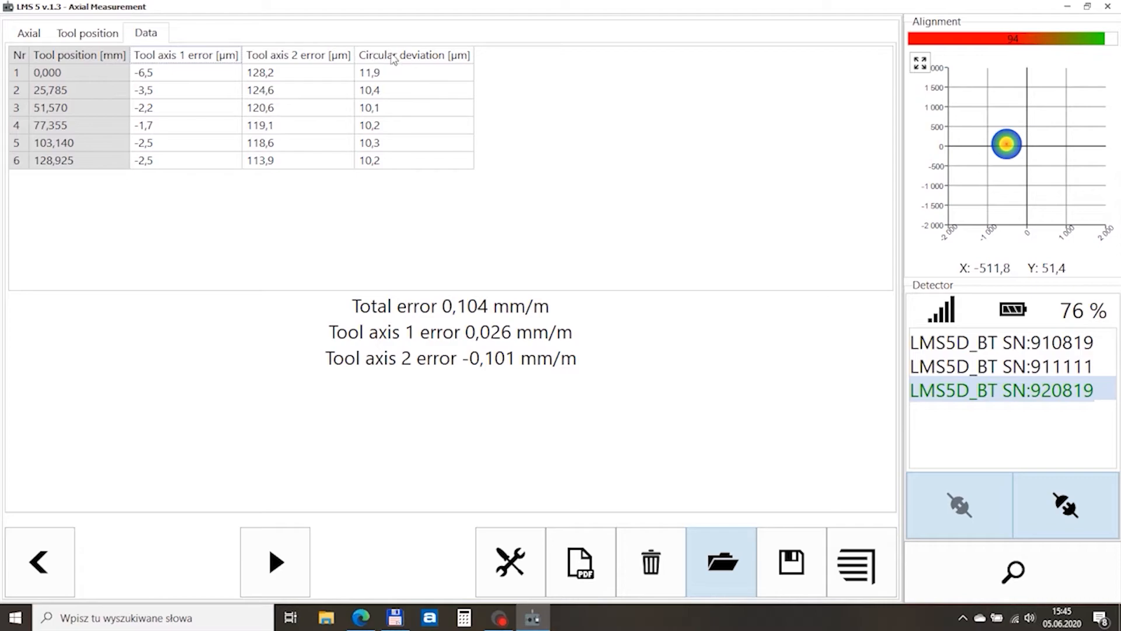
click(29, 34)
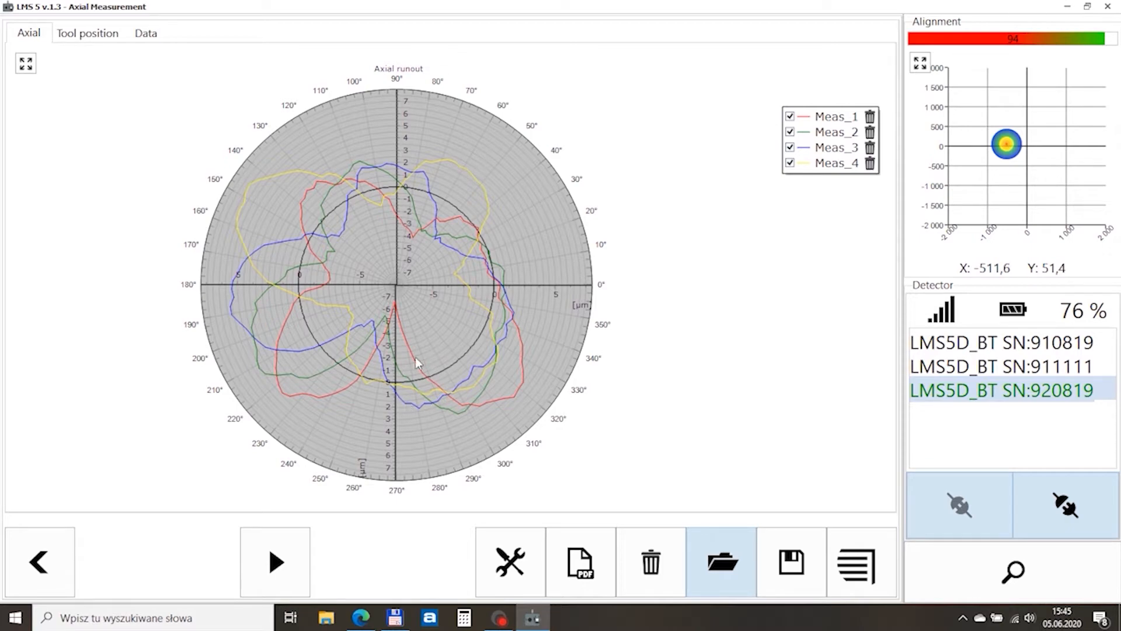
click(149, 33)
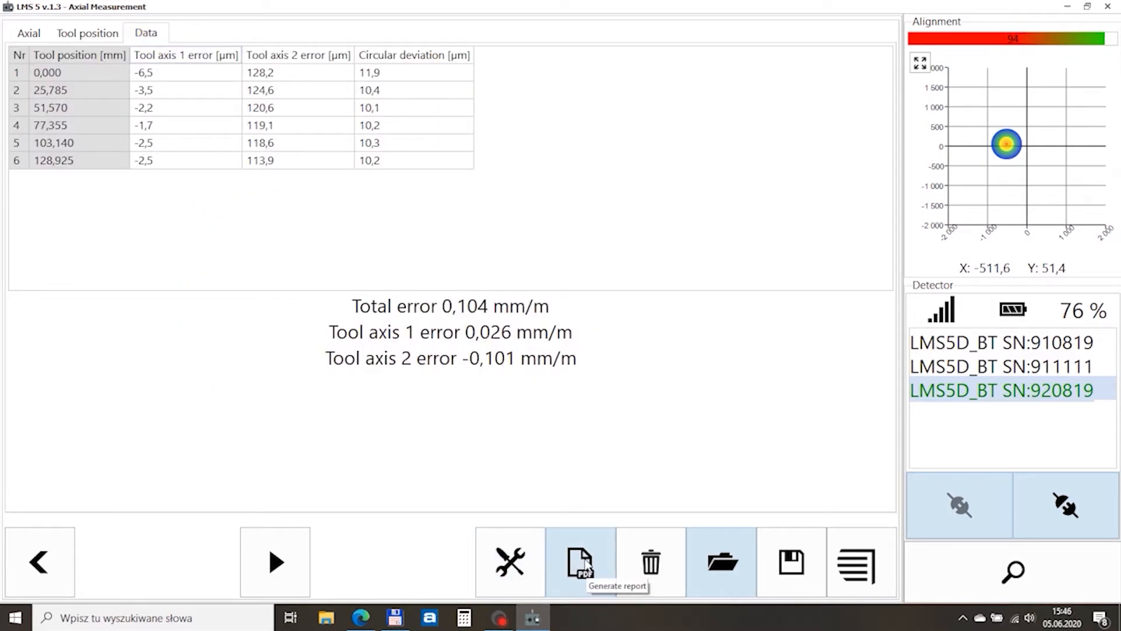
Start a report for the axial measurement and select Z as its axis
click(586, 563)
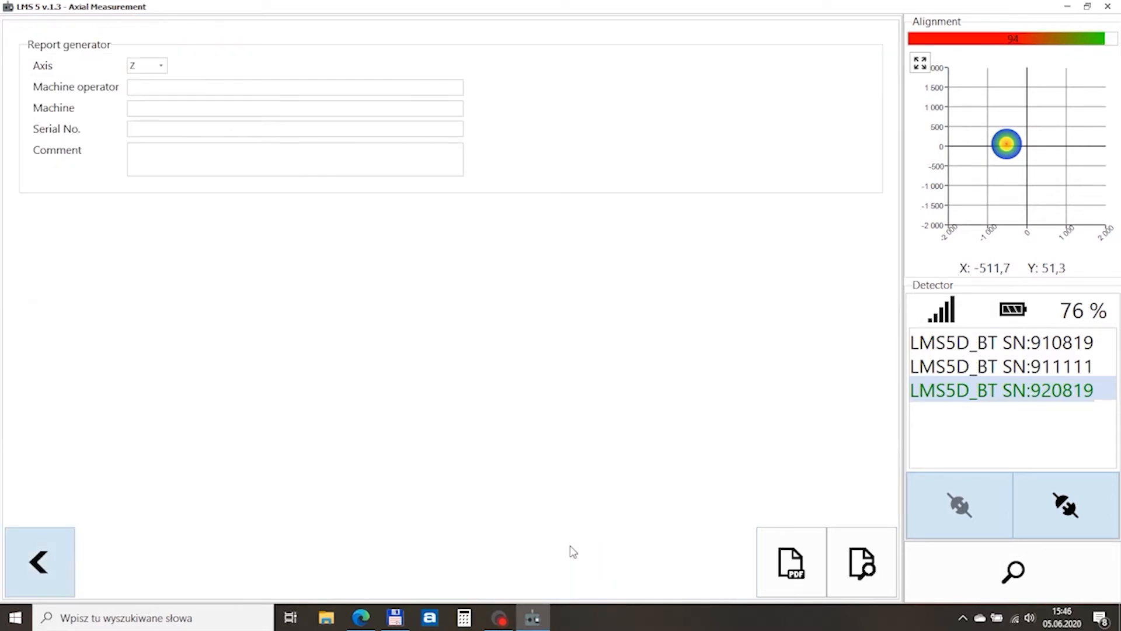
click(156, 88)
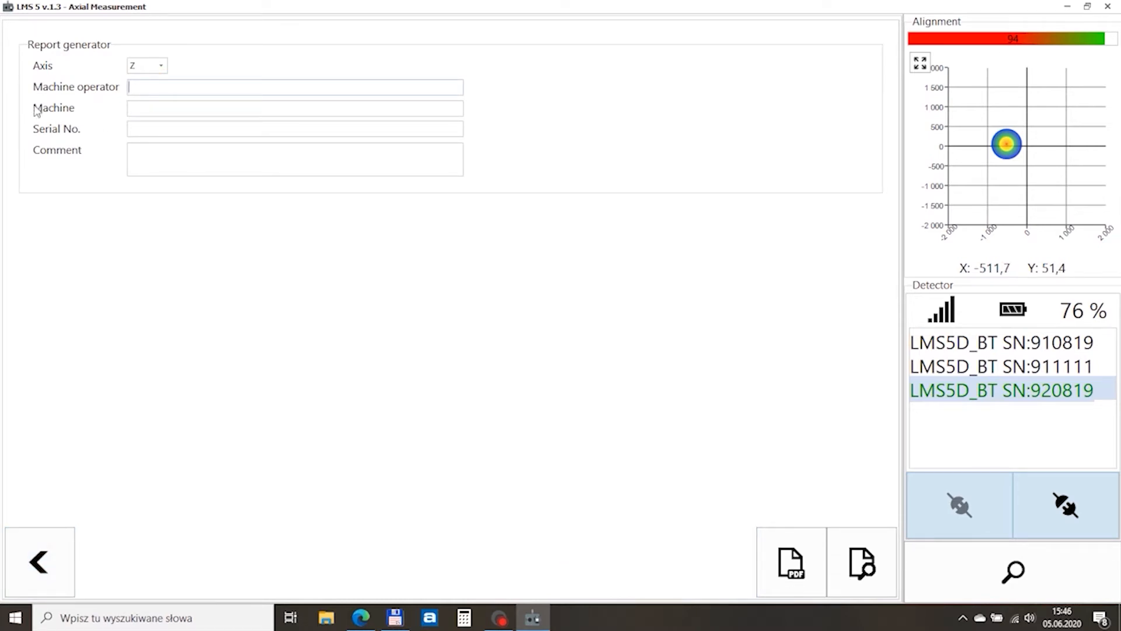
click(160, 65)
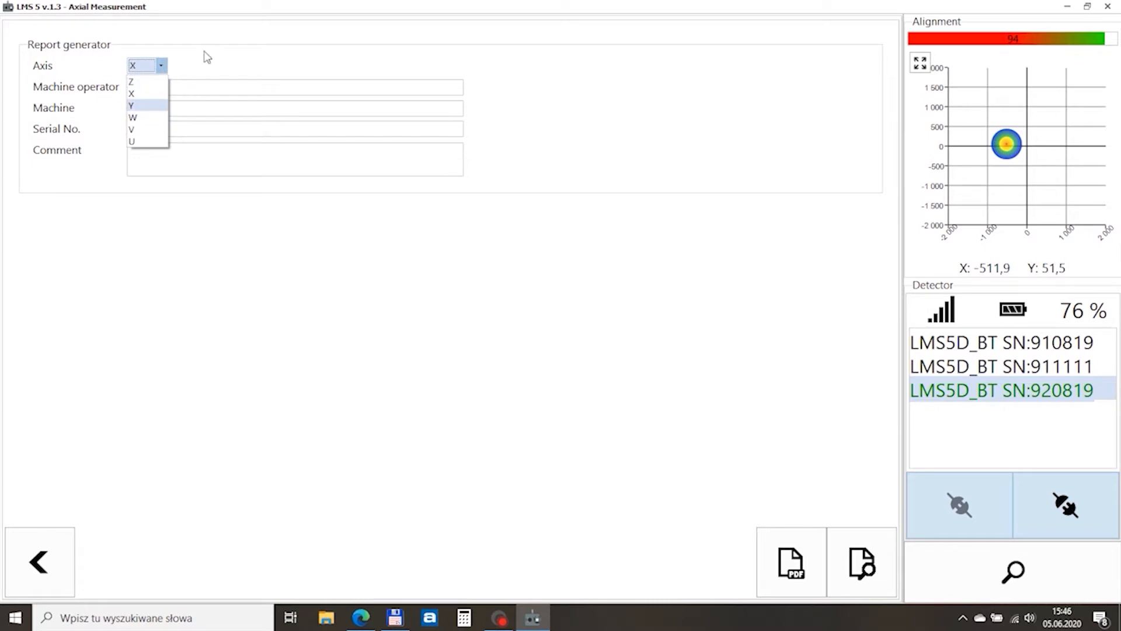
click(132, 81)
click(146, 87)
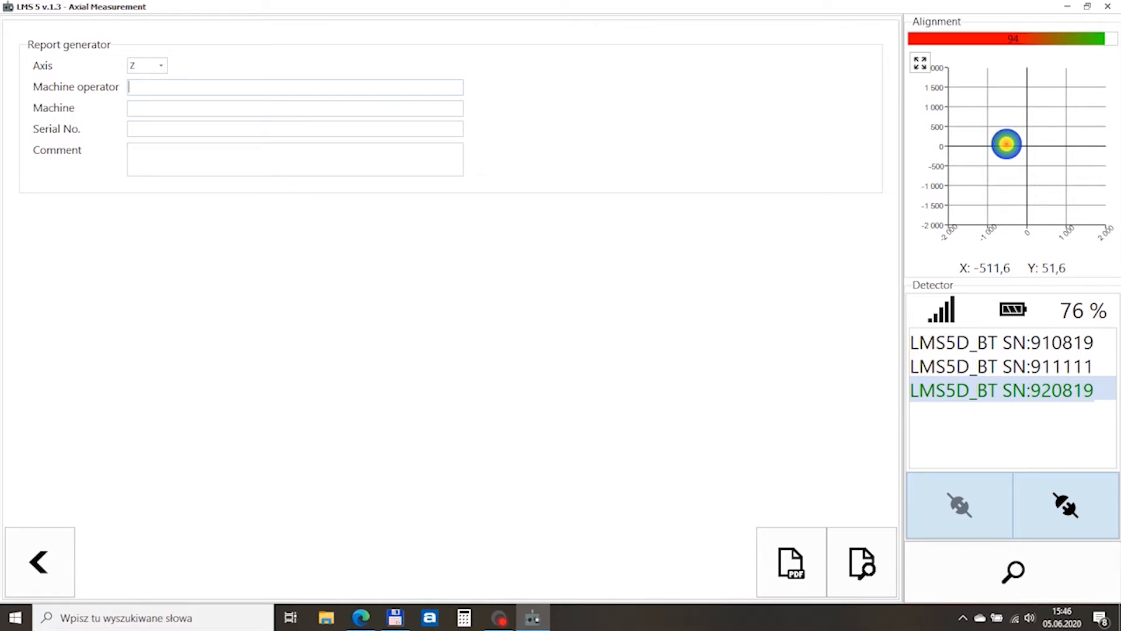
Preview the axial measurement report's polar plots and raw data charts, and return to the measurement results
click(858, 559)
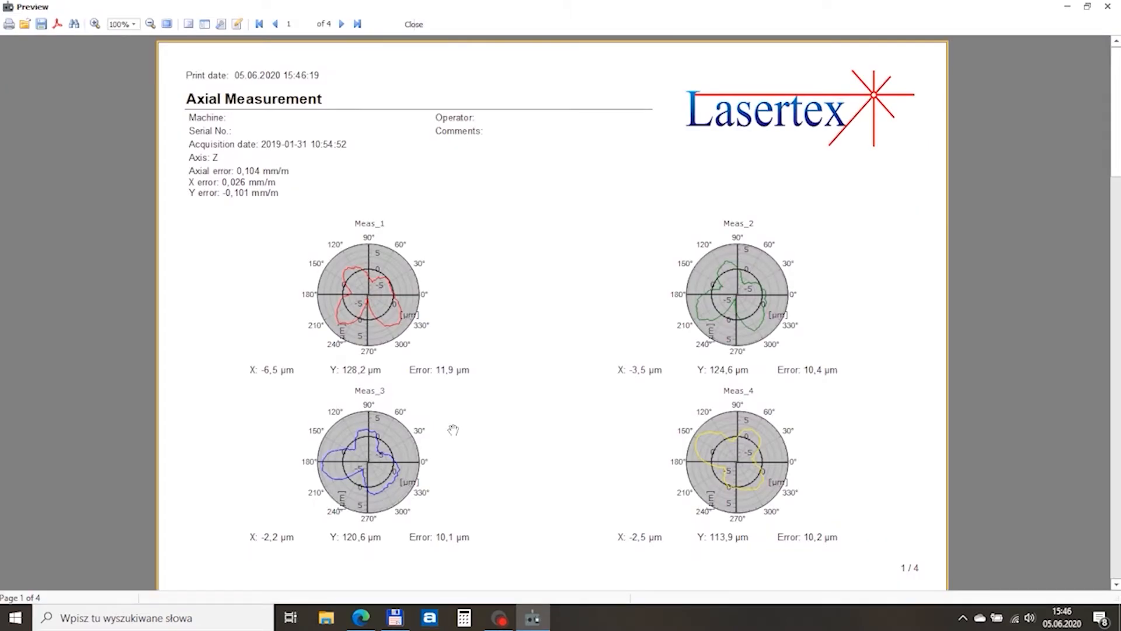
scroll(347, 365, down, 15)
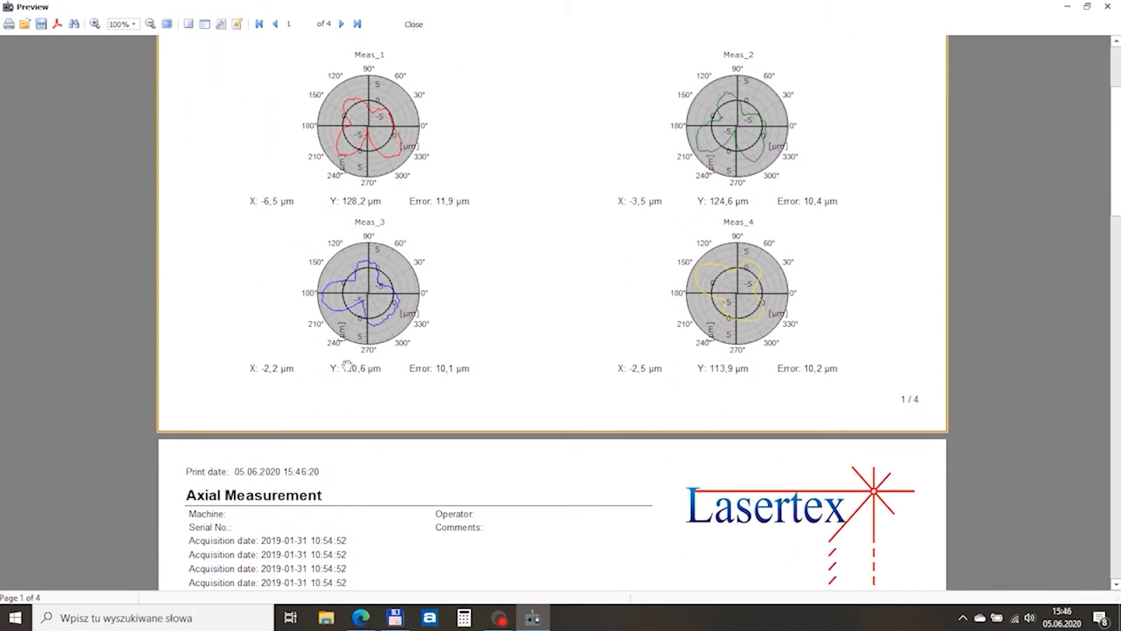
scroll(347, 365, down, 15)
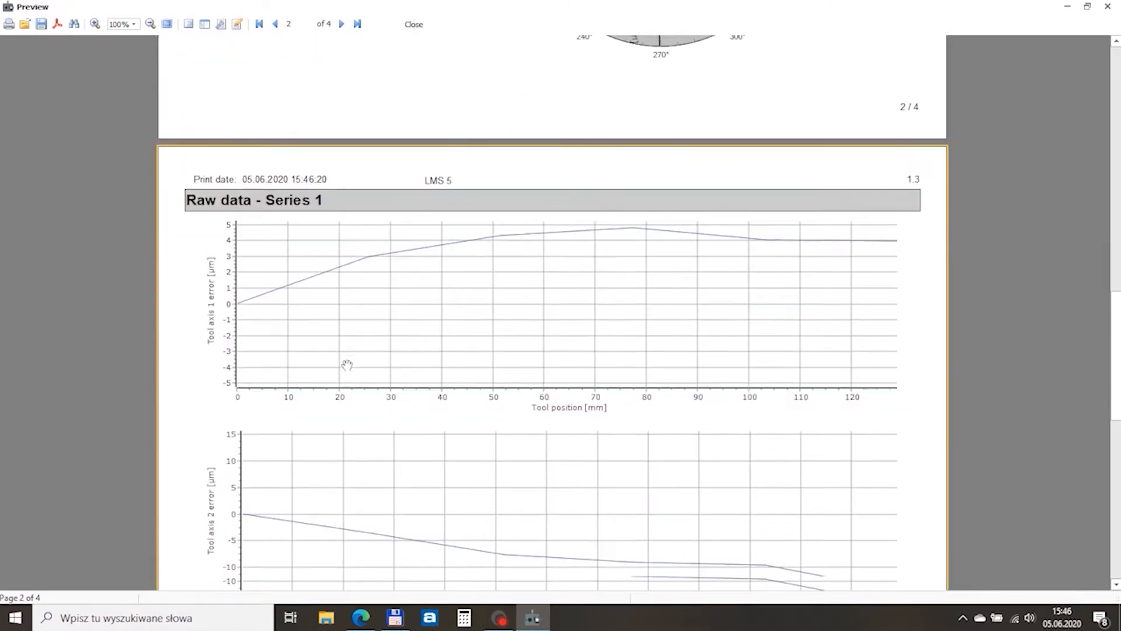
scroll(347, 365, up, 20)
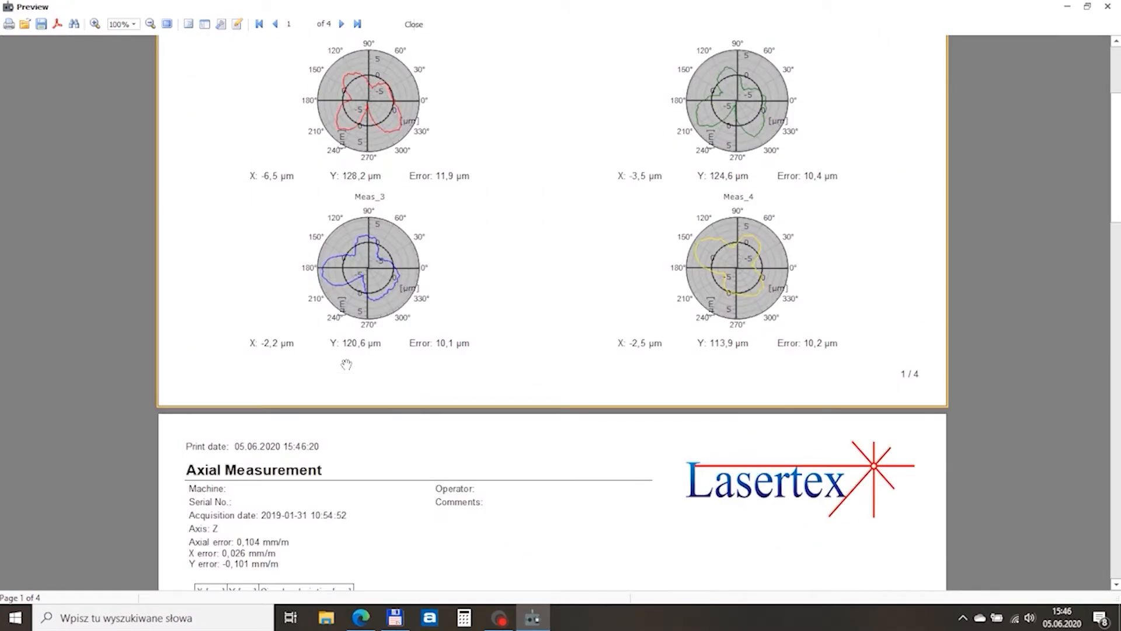
scroll(346, 365, up, 3)
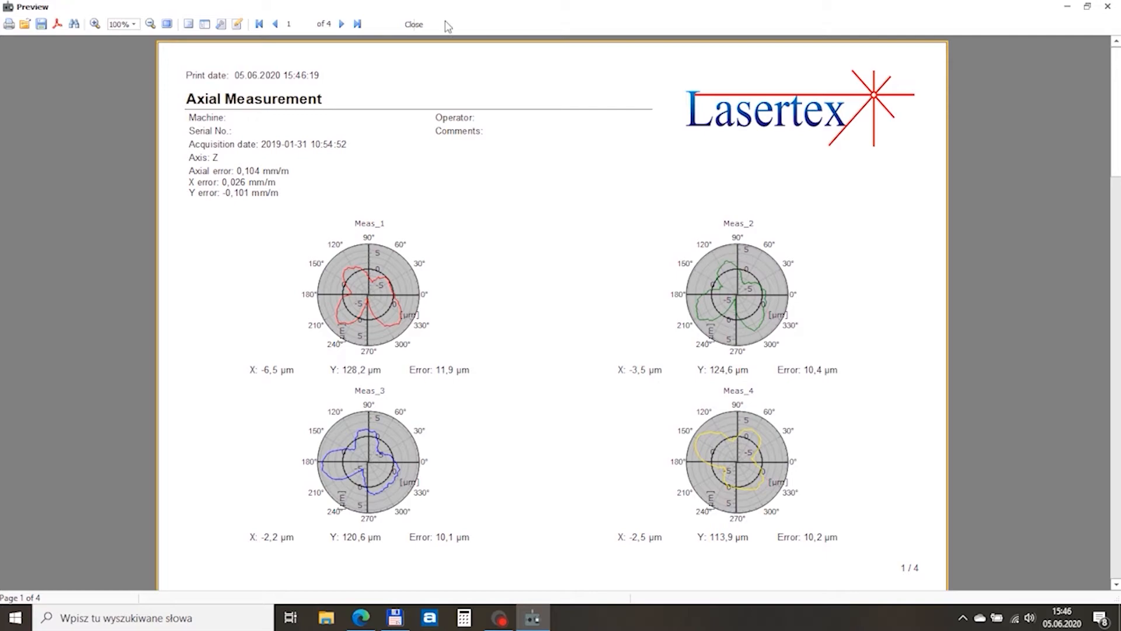
click(413, 26)
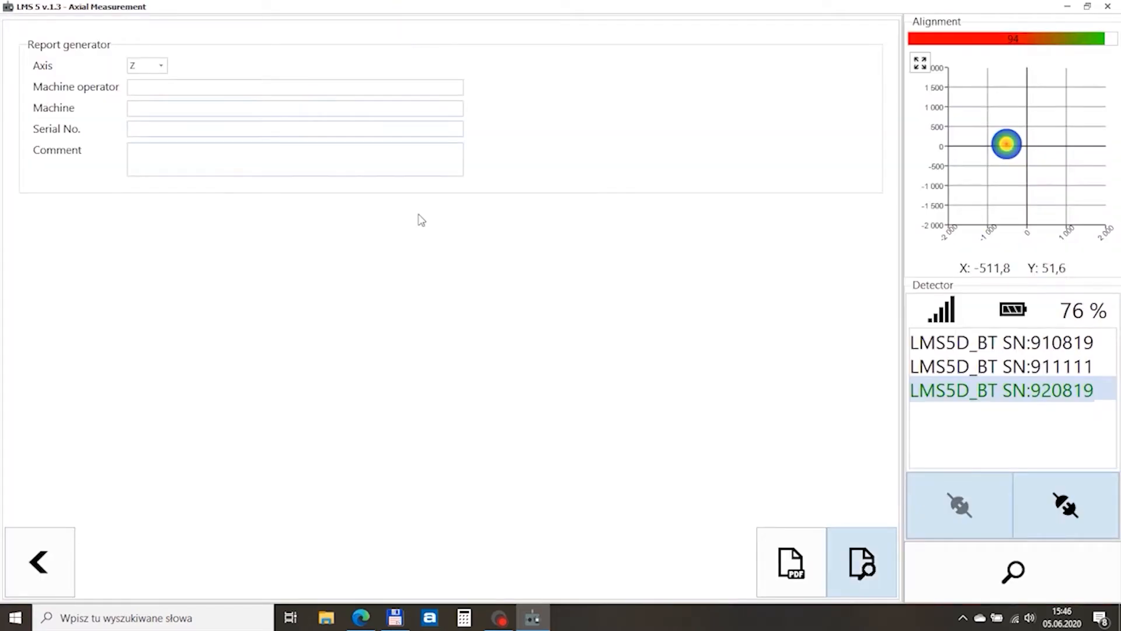
click(37, 564)
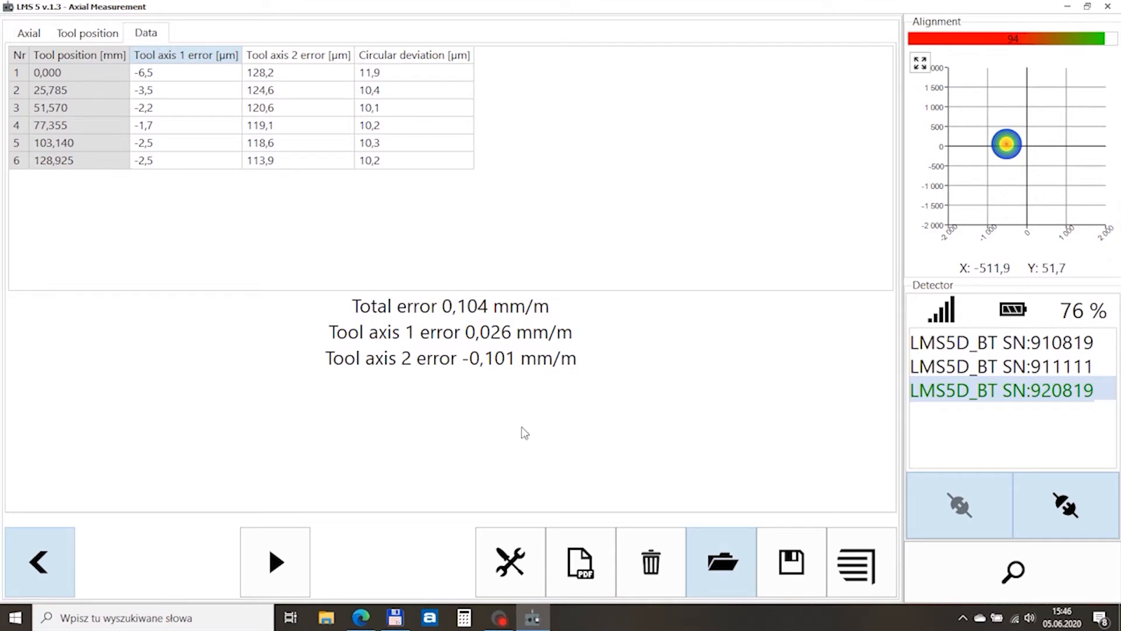
Compare the 2D tool position, the axial runout and the 1D tool trajectory charts
click(96, 33)
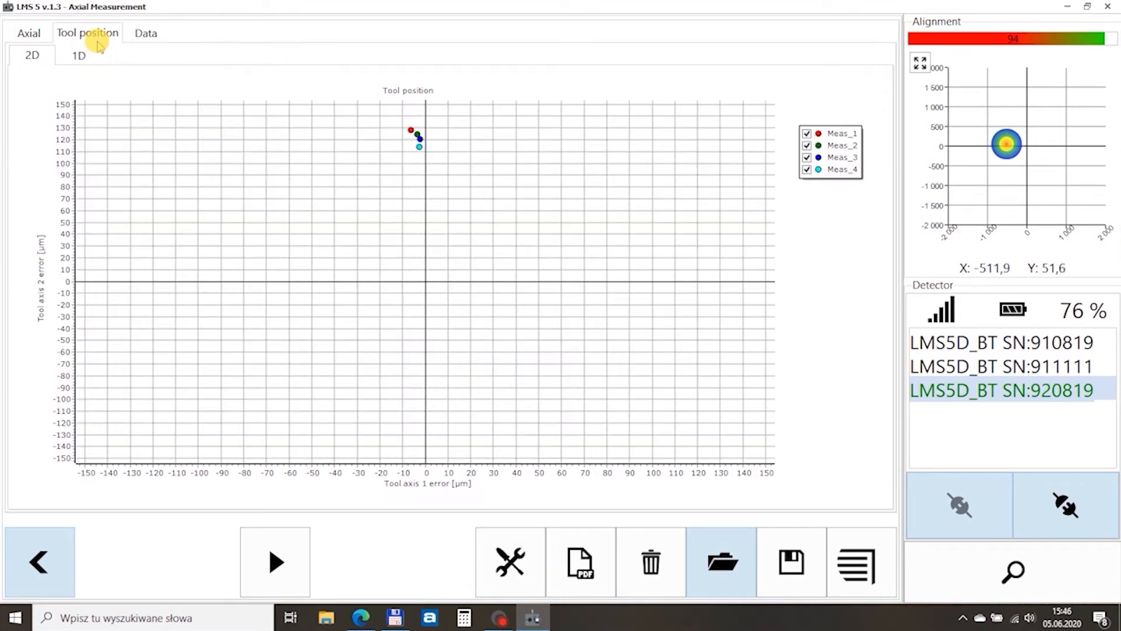
click(23, 34)
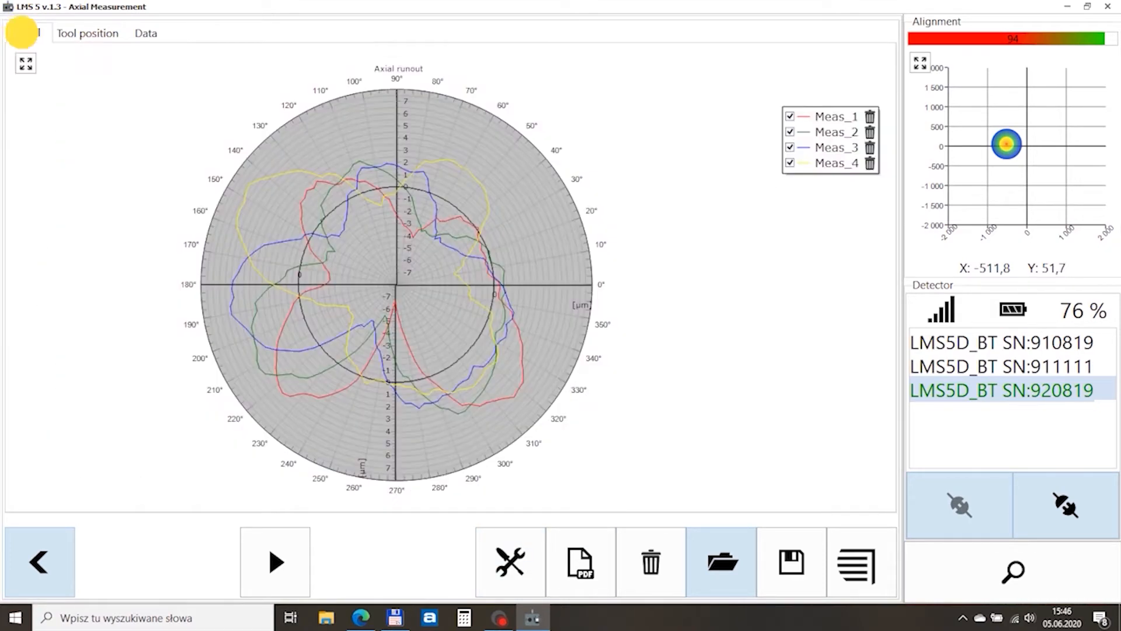
click(65, 34)
click(76, 55)
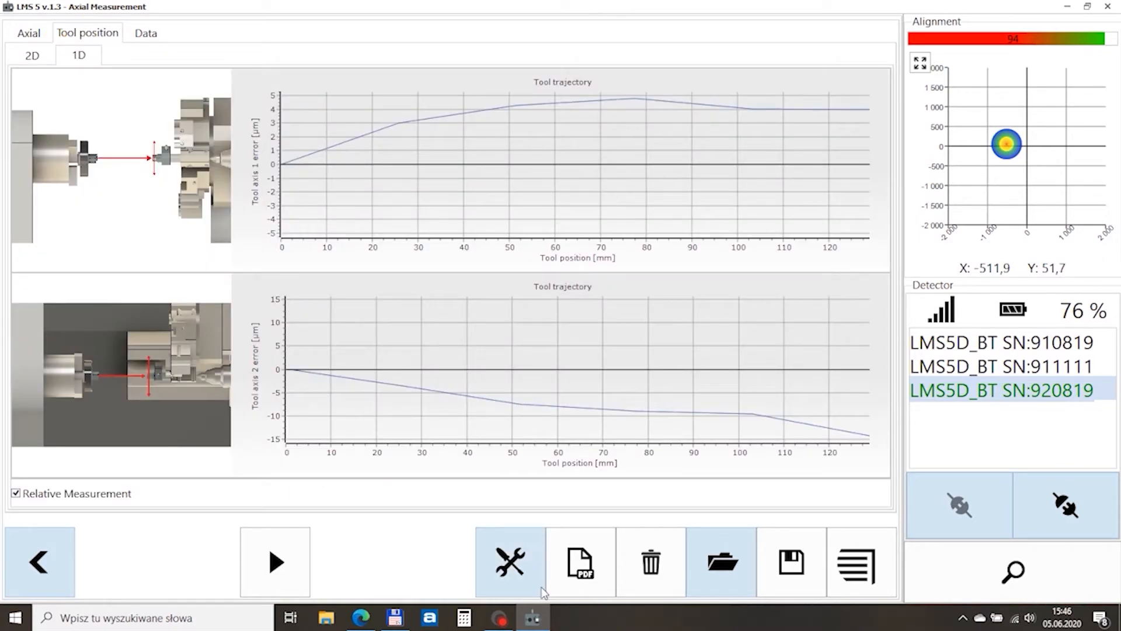
Open the relation settings and study the help diagram of the global and detector coordinates, closing the diagram when finished
click(513, 562)
mouse_move(501, 621)
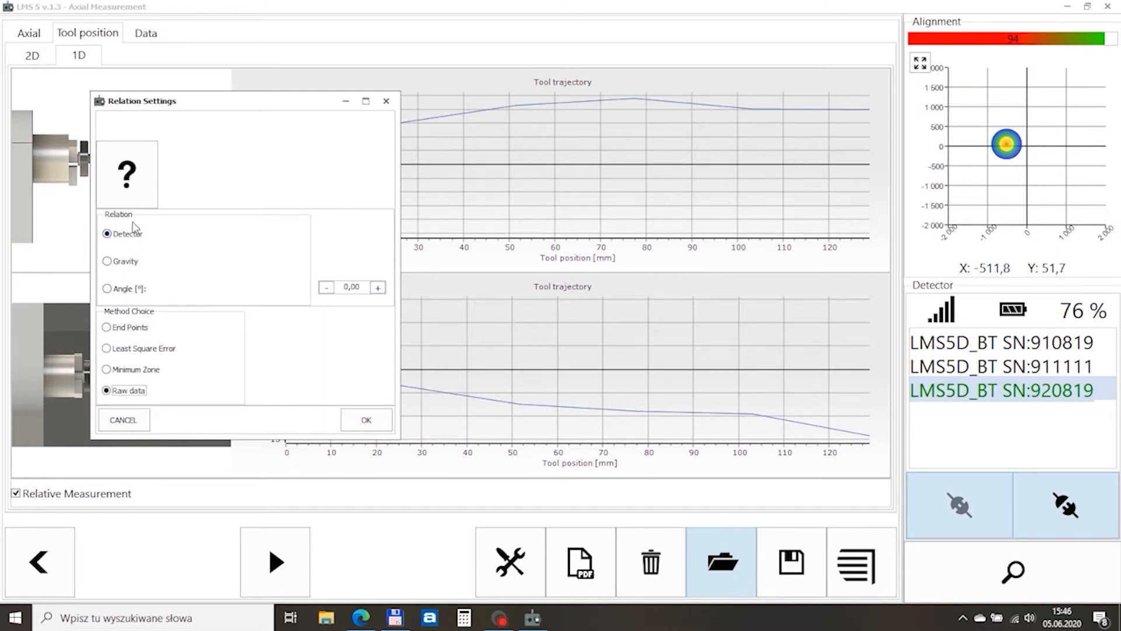
click(127, 174)
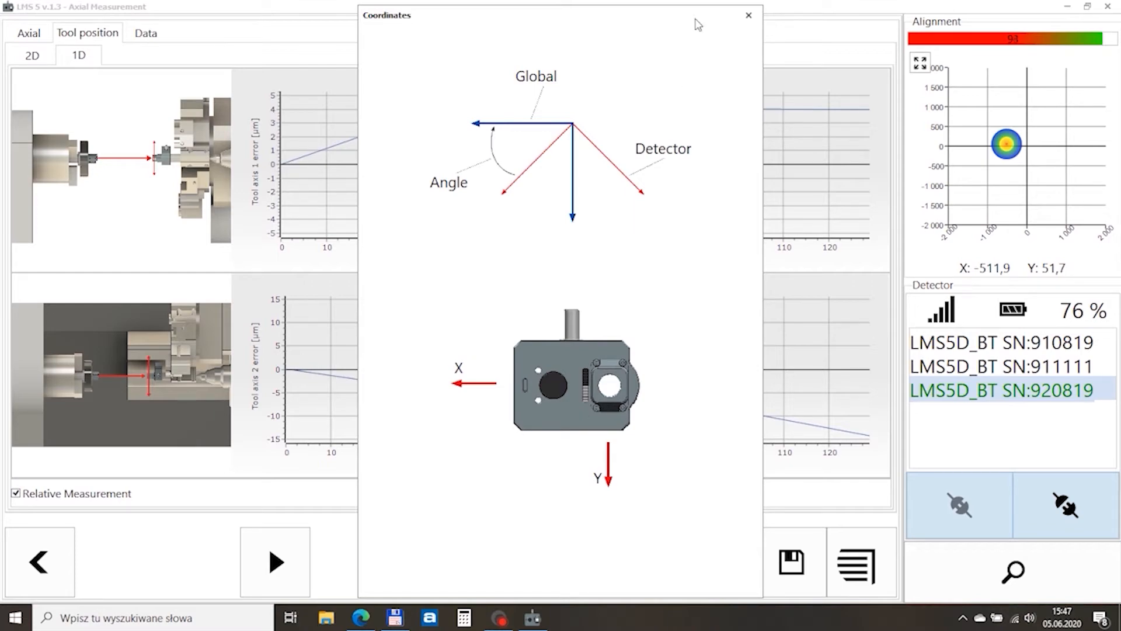
click(749, 16)
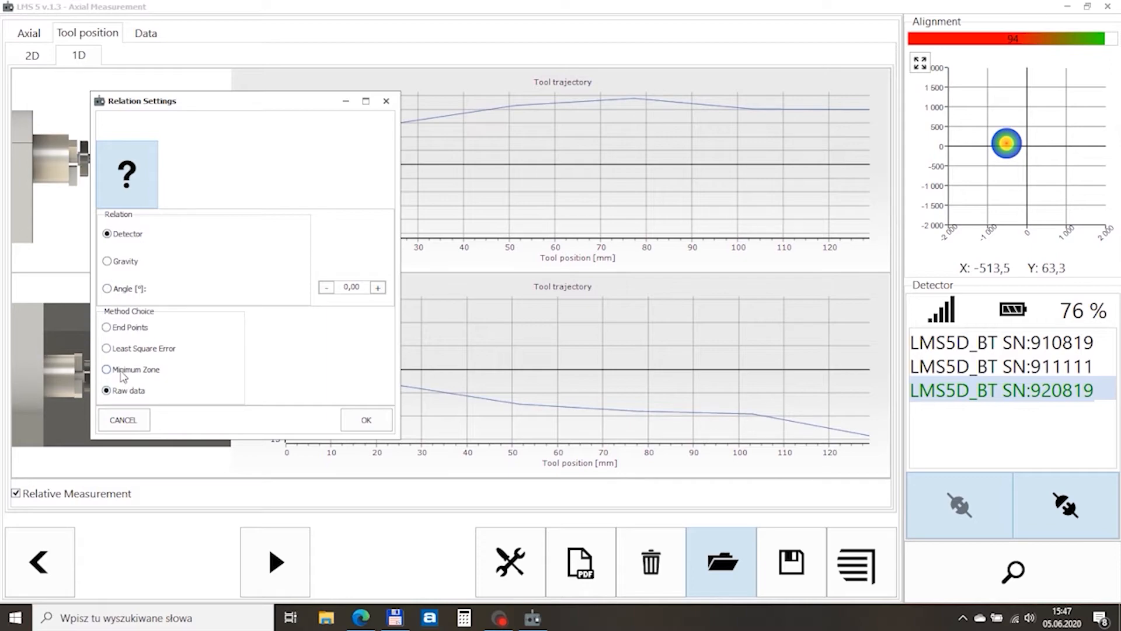
click(129, 183)
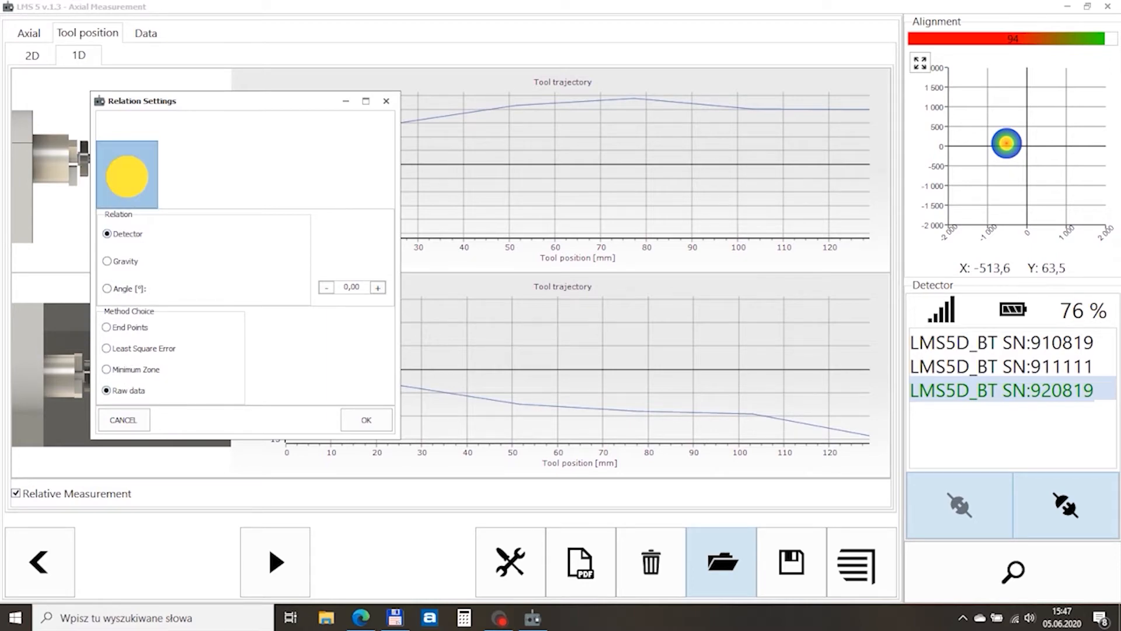
click(749, 15)
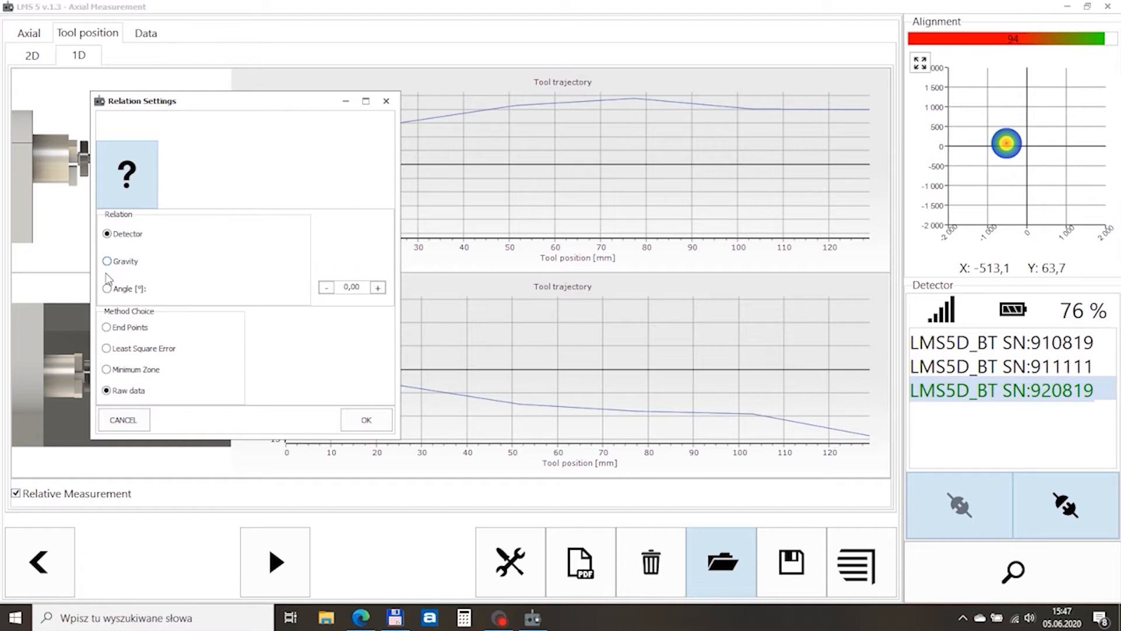
Try the Angle relation, restore Detector, and apply Least Square Error as the calculation method
click(108, 289)
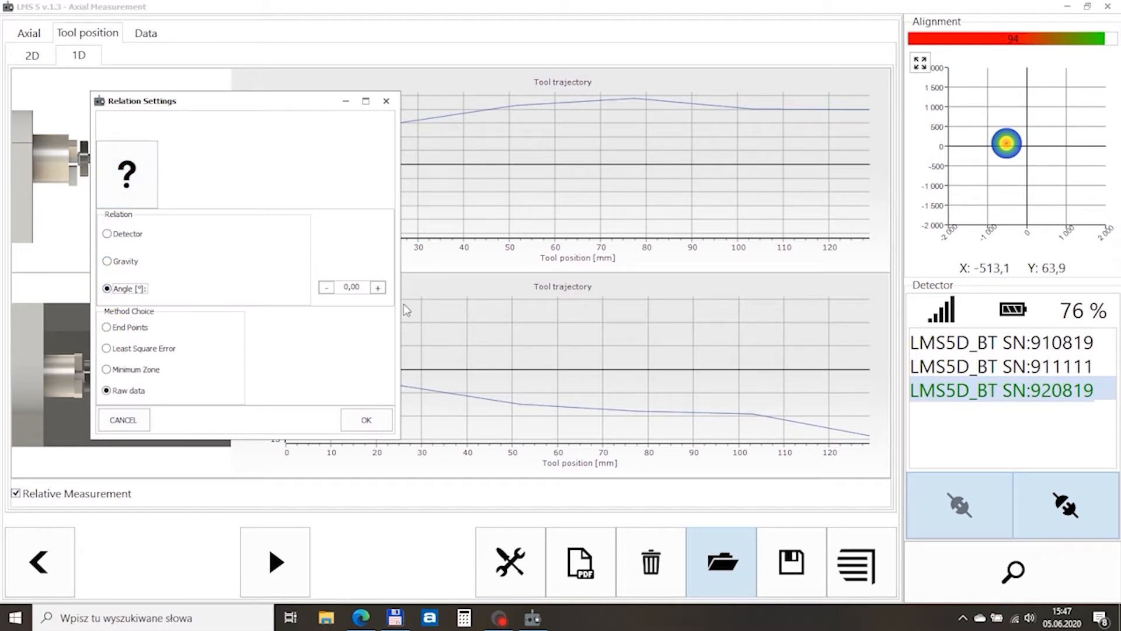
click(110, 237)
click(135, 349)
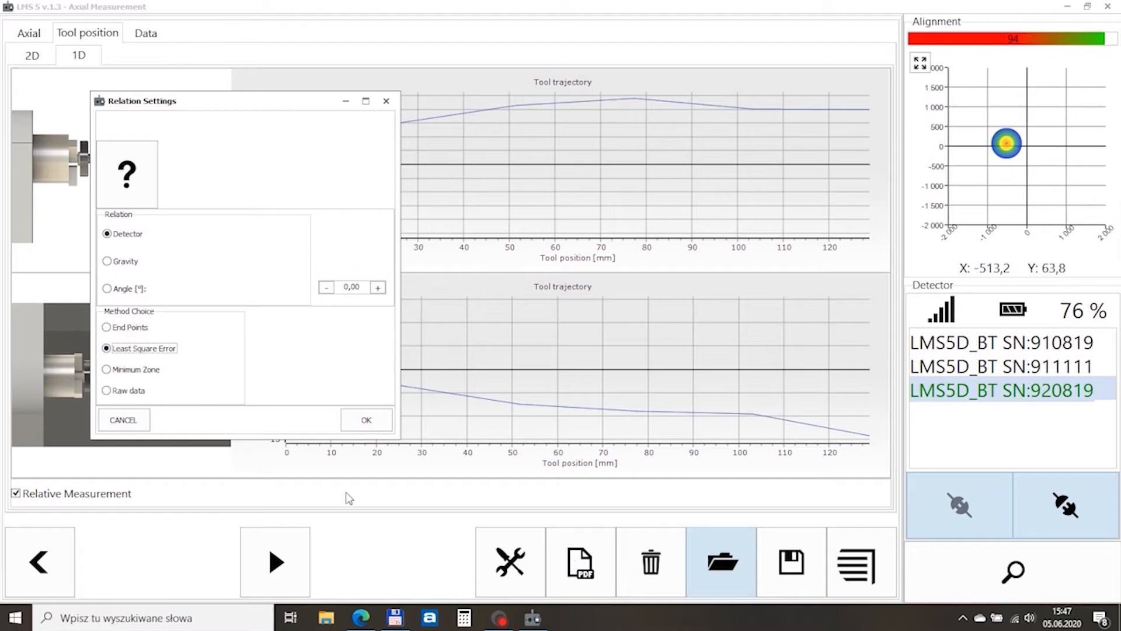
click(368, 420)
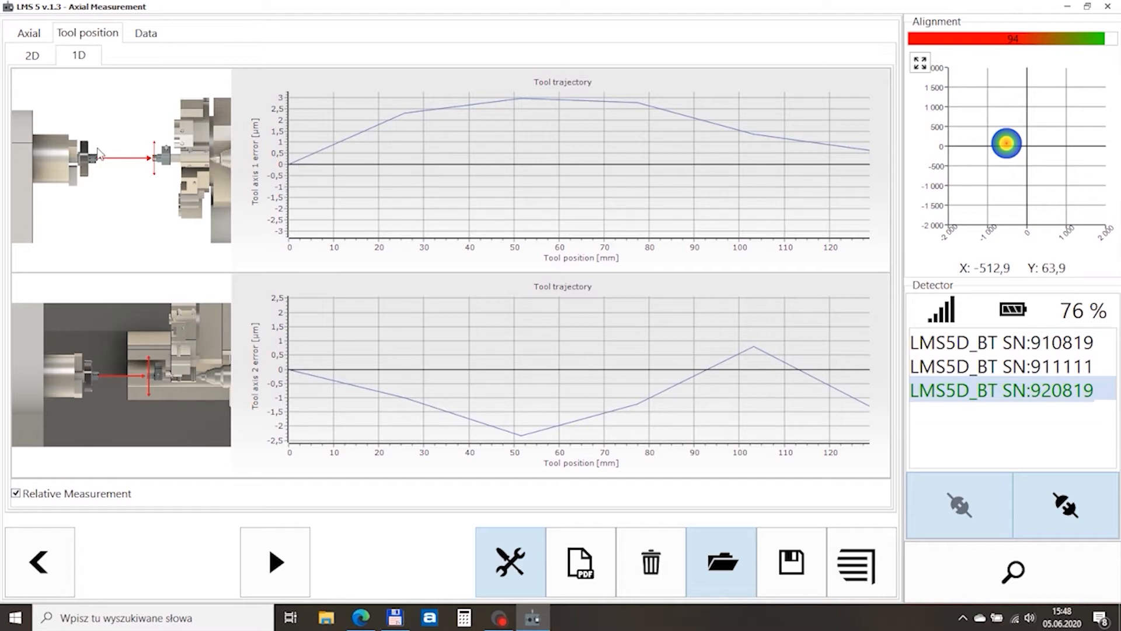
Turn off relative measurement for the 1D tool trajectories and apply Raw data as the calculation method
click(15, 493)
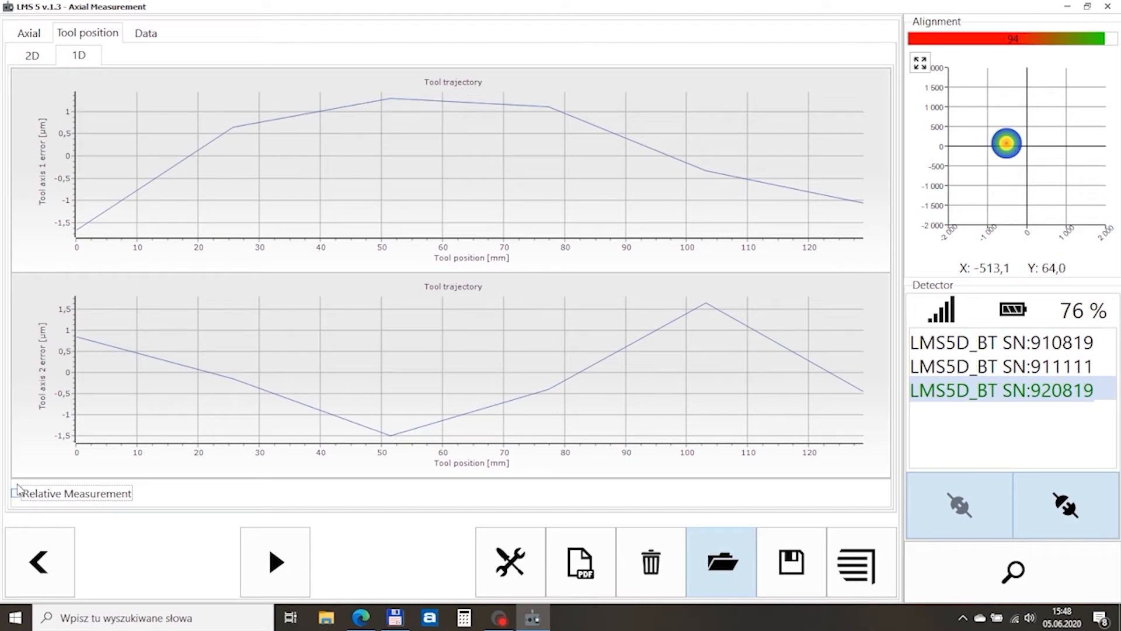
click(516, 564)
click(120, 391)
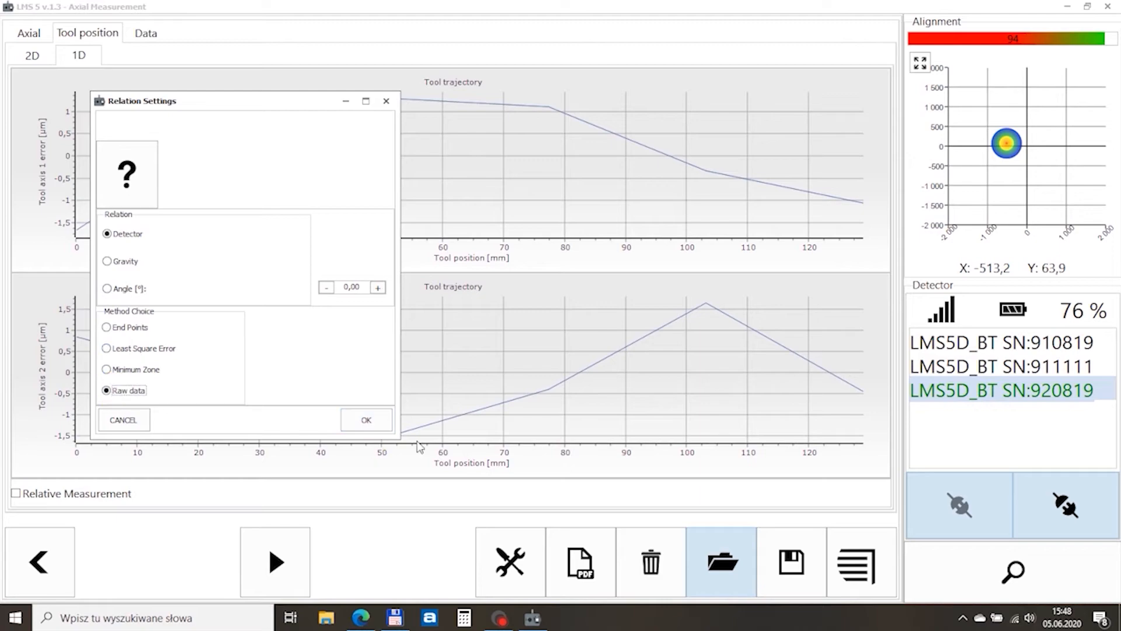
click(366, 419)
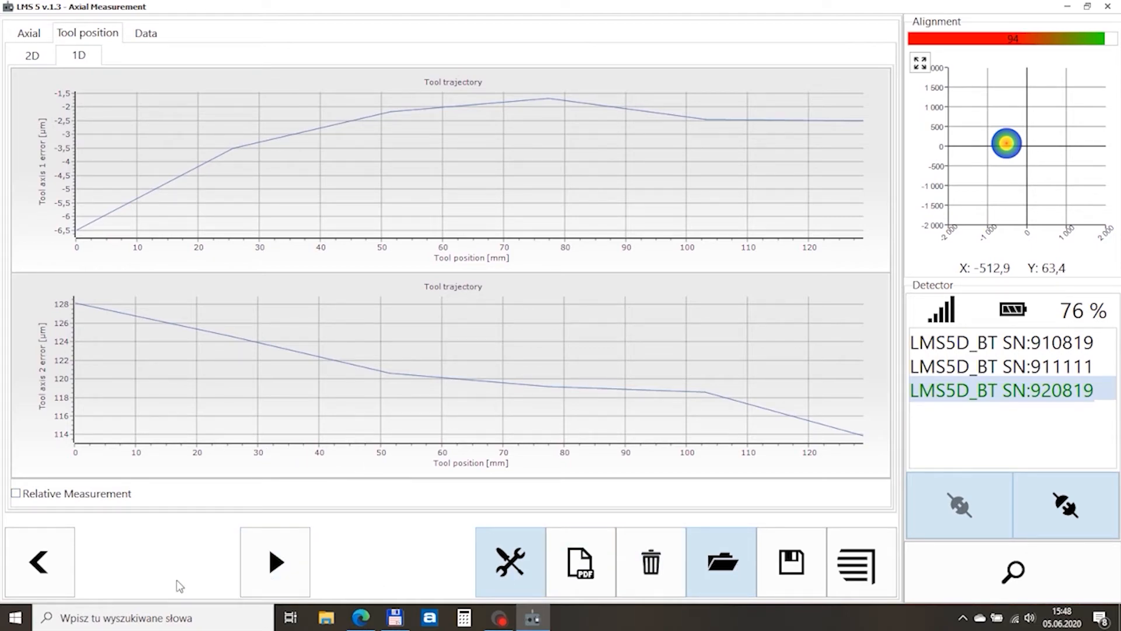
Return to the main measurement selection screen and open the Straightness measurement
click(858, 563)
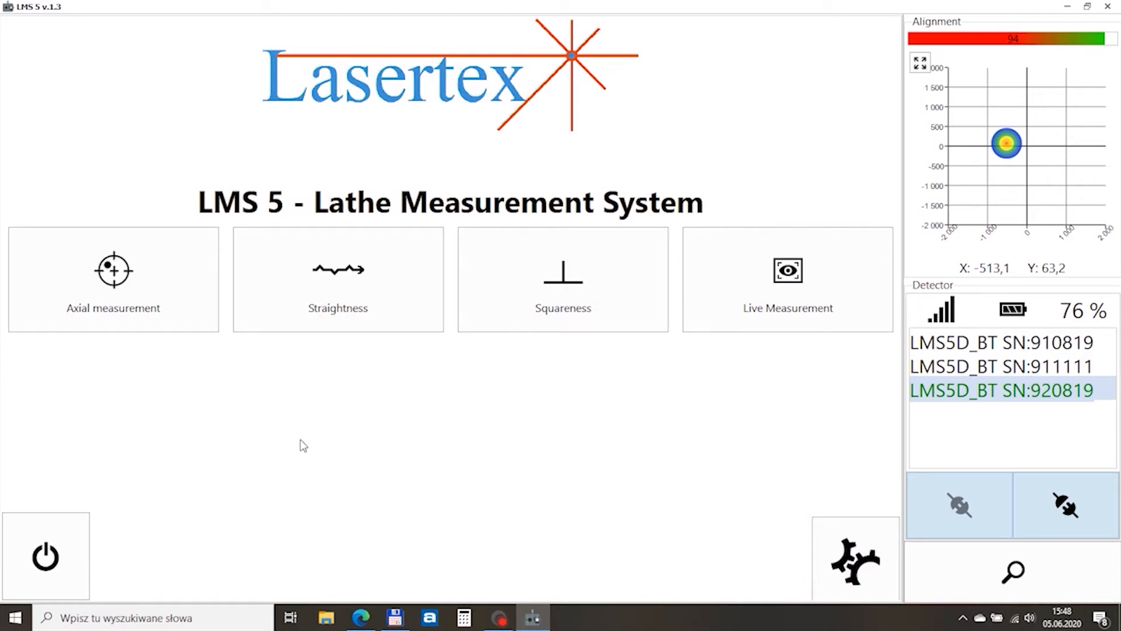
click(383, 273)
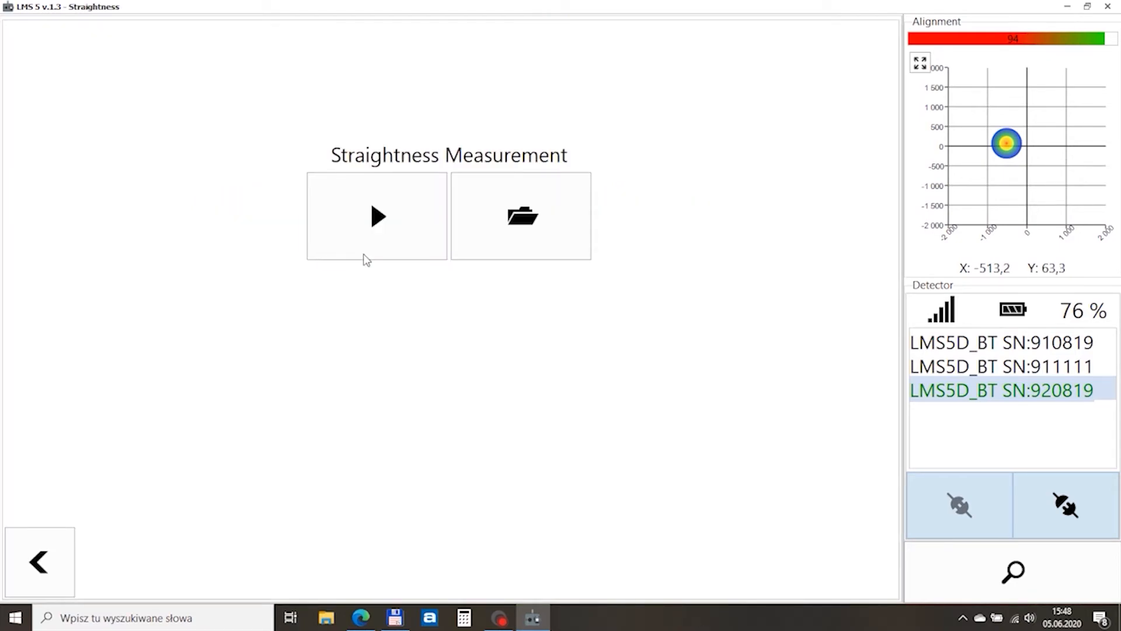
Start a new straightness measurement and set its measurement method to Automatic after comparing it with Manual
click(395, 211)
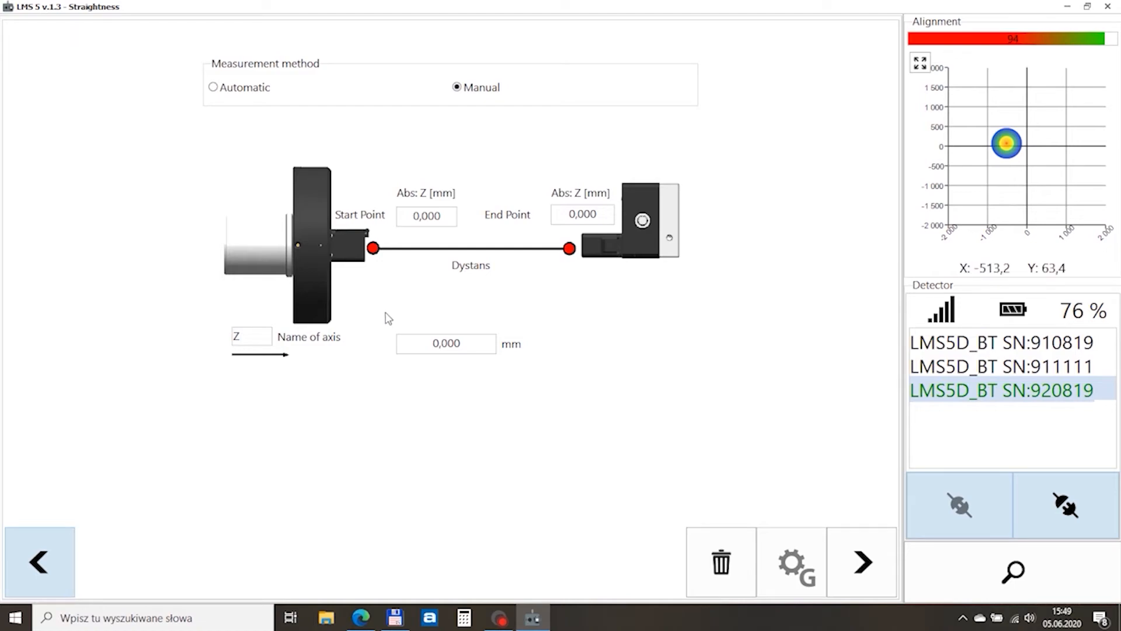
click(250, 92)
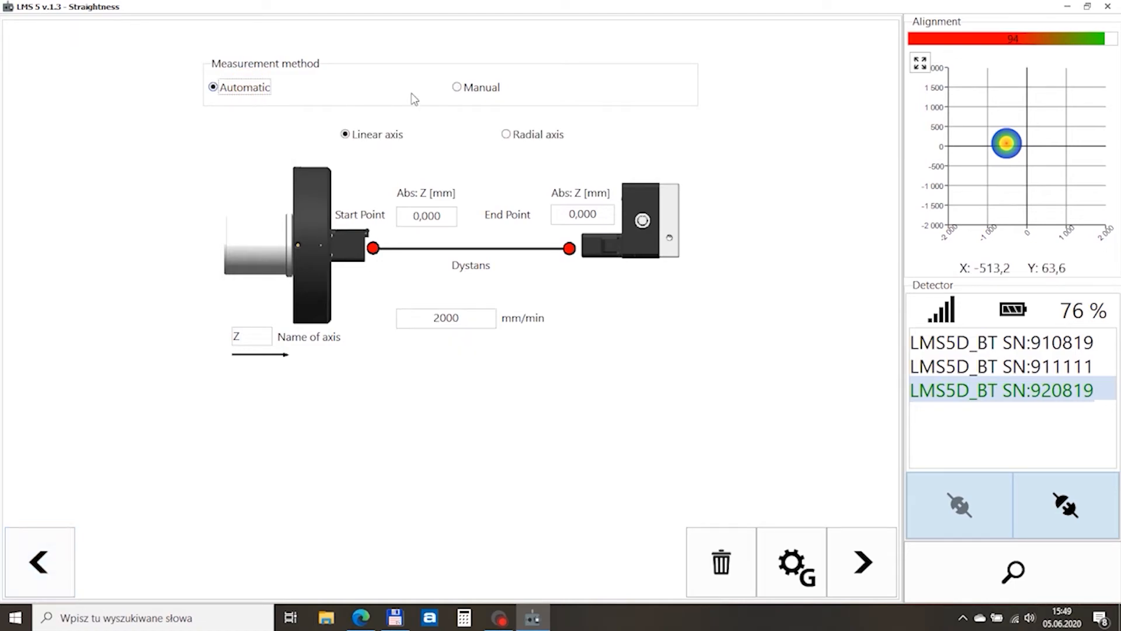
click(478, 93)
click(245, 89)
Generate the G-code program for the Siemens controller and review its lines, closing the generator when finished
click(791, 561)
click(713, 480)
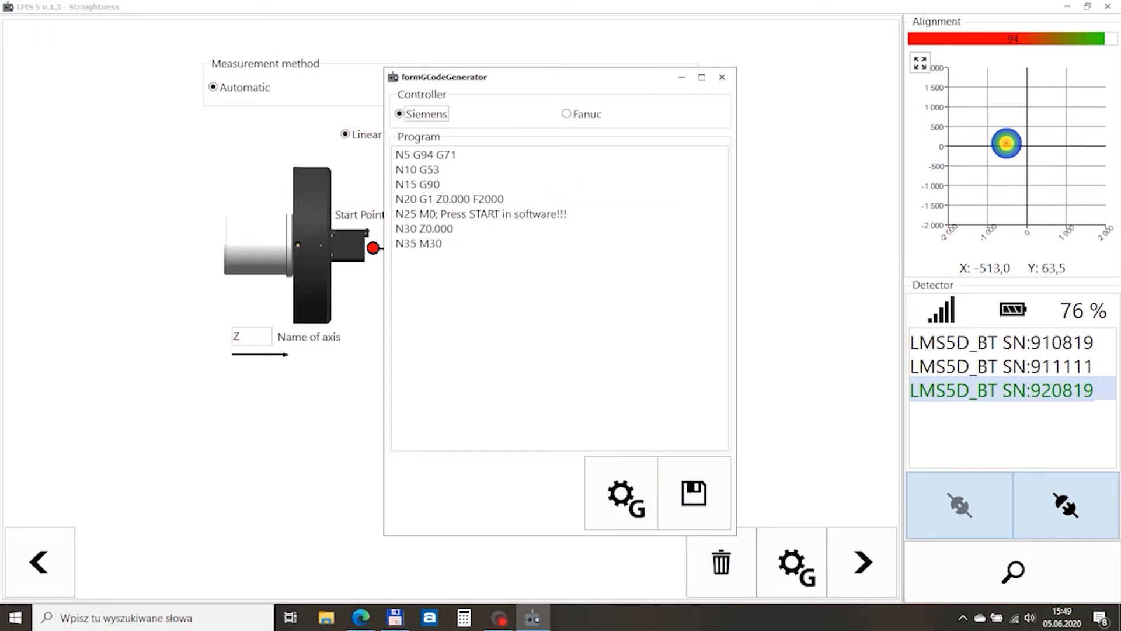
drag(514, 77, 275, 93)
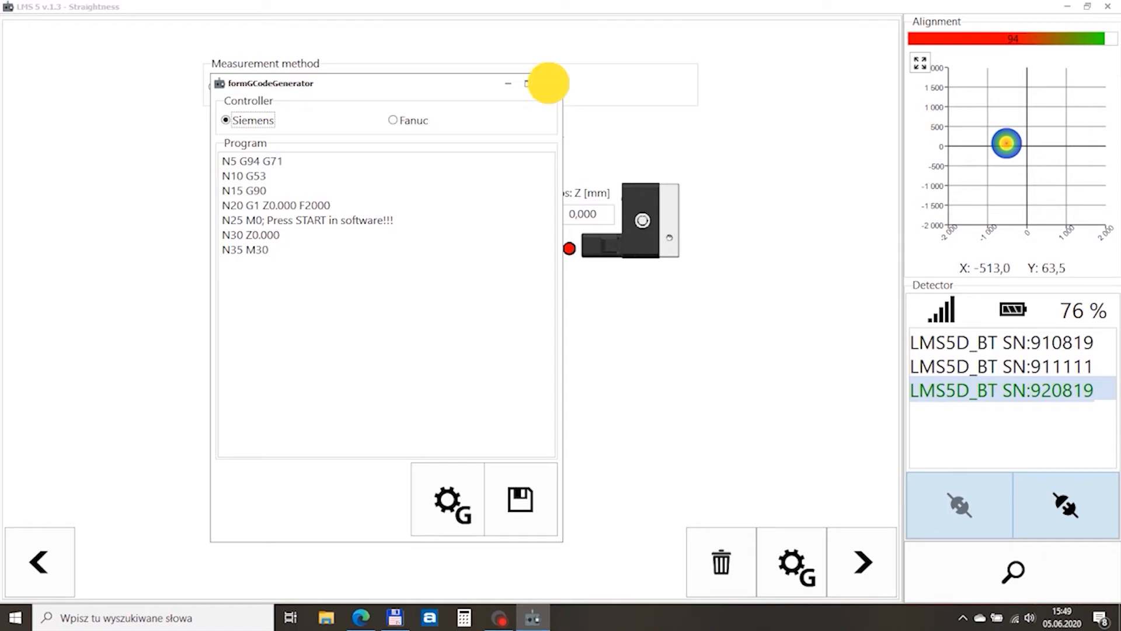
click(548, 83)
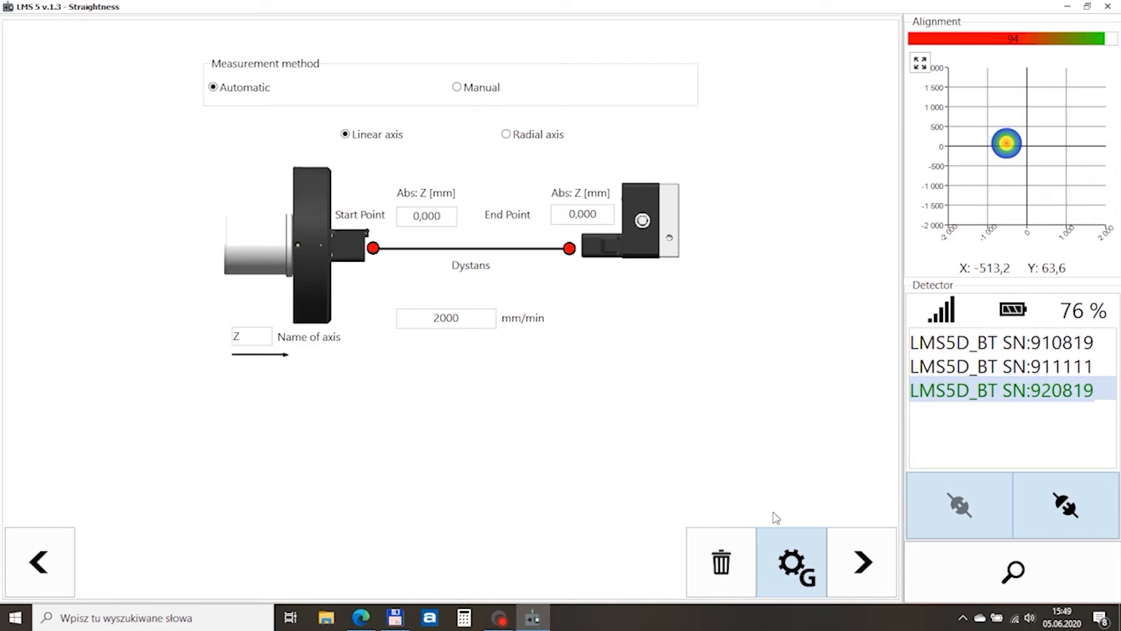
Proceed to the straightness results view and load squareness_meas_vertical_2.lms4 from the LMS folder on the produkcja network drive
click(854, 564)
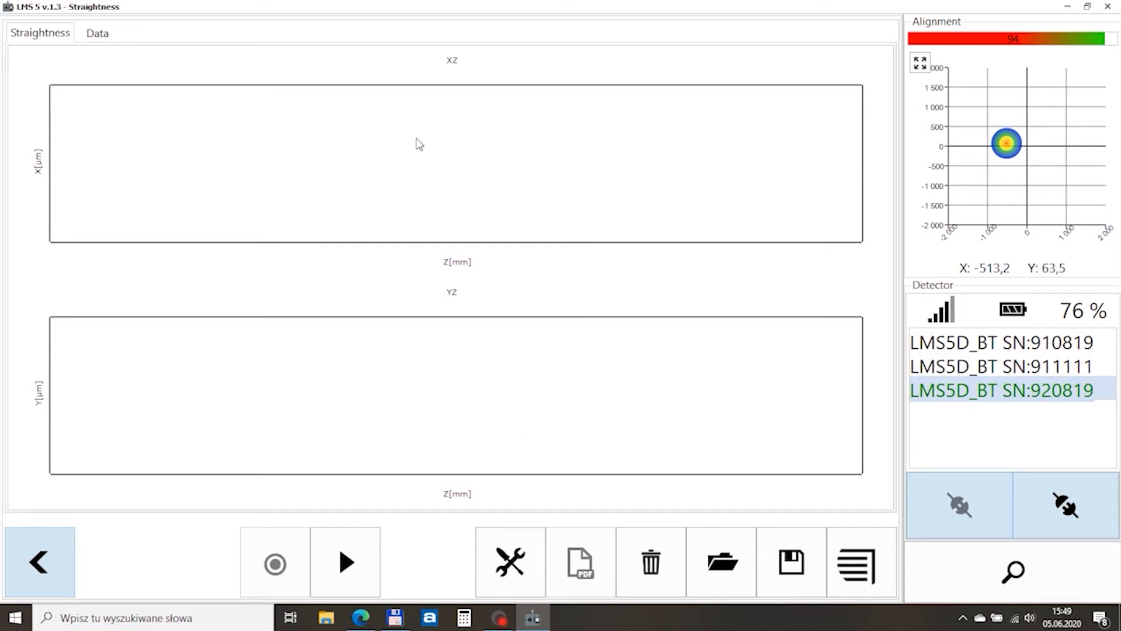
click(720, 569)
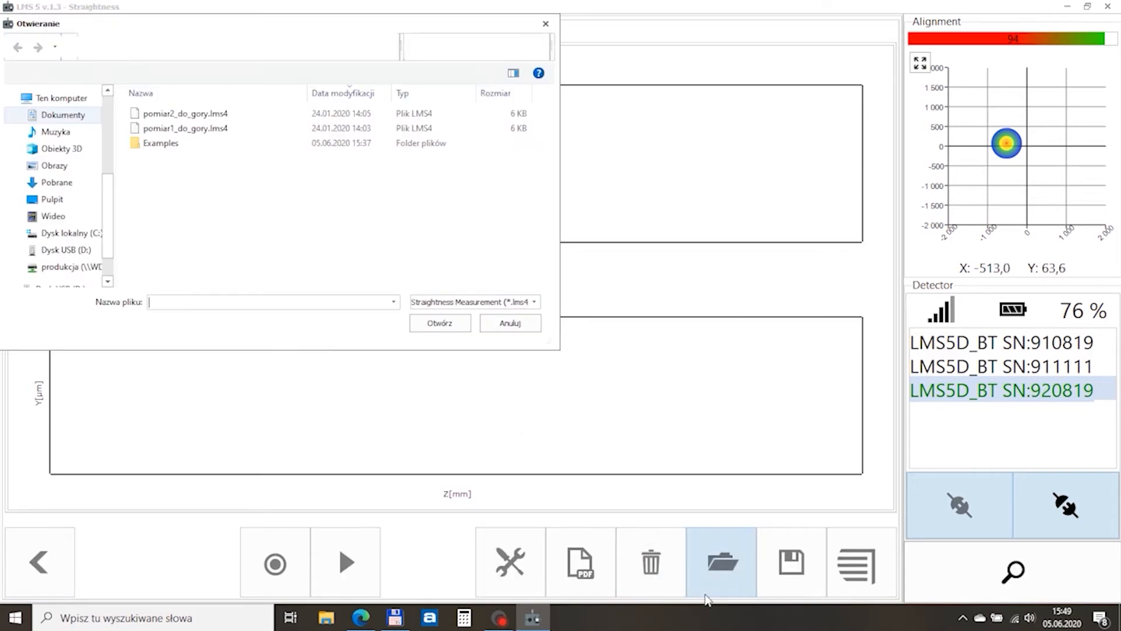
click(73, 269)
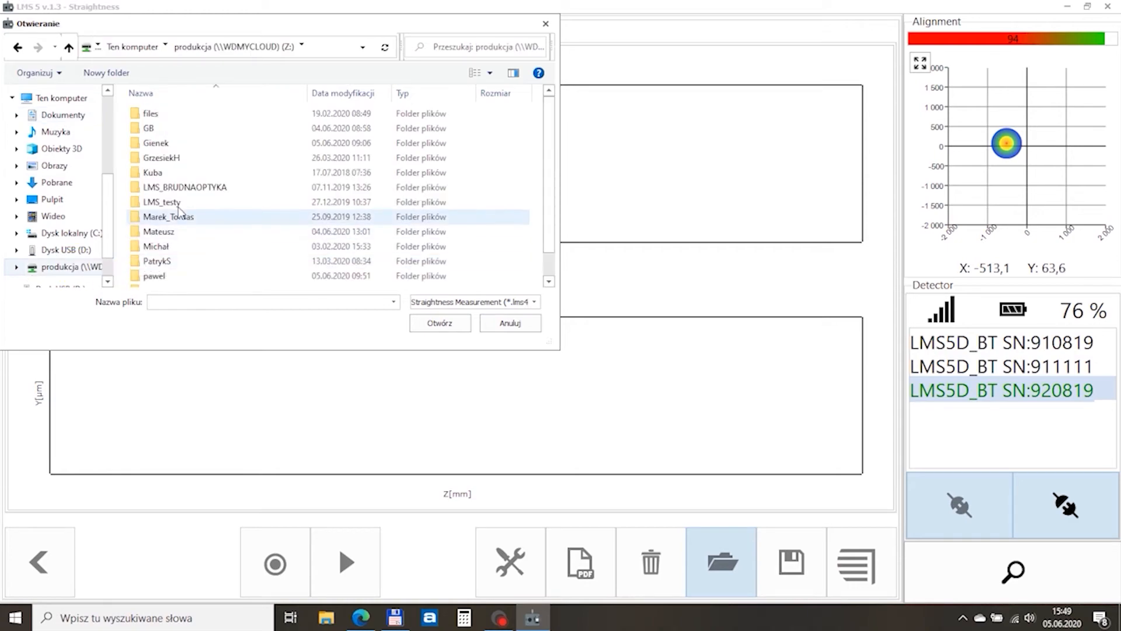
scroll(167, 207, down, 1)
double_click(156, 254)
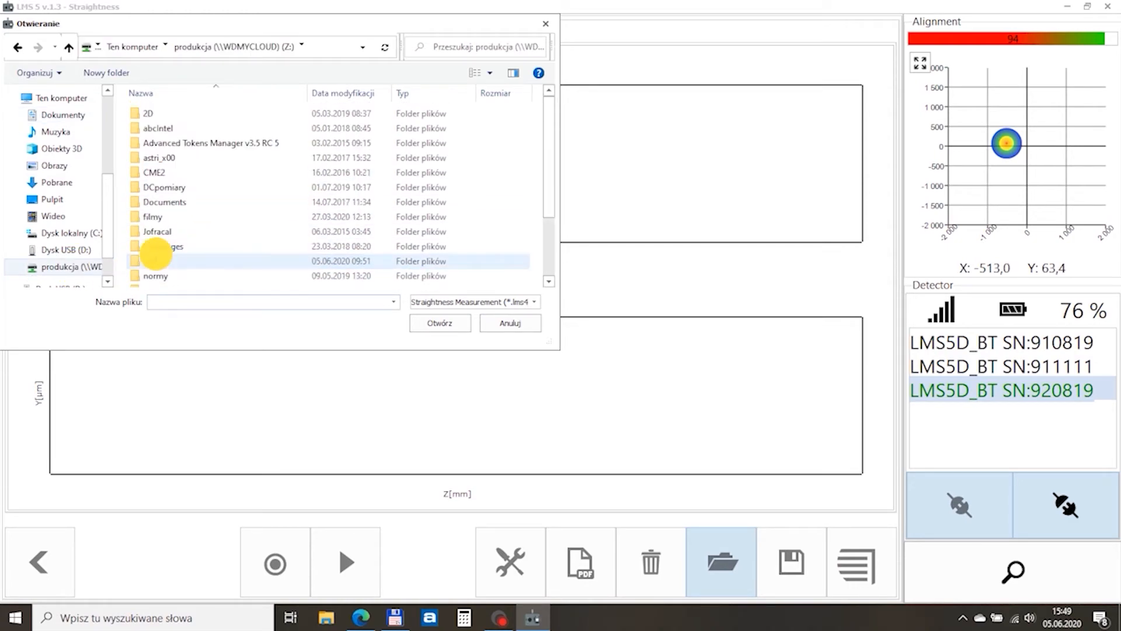
double_click(146, 258)
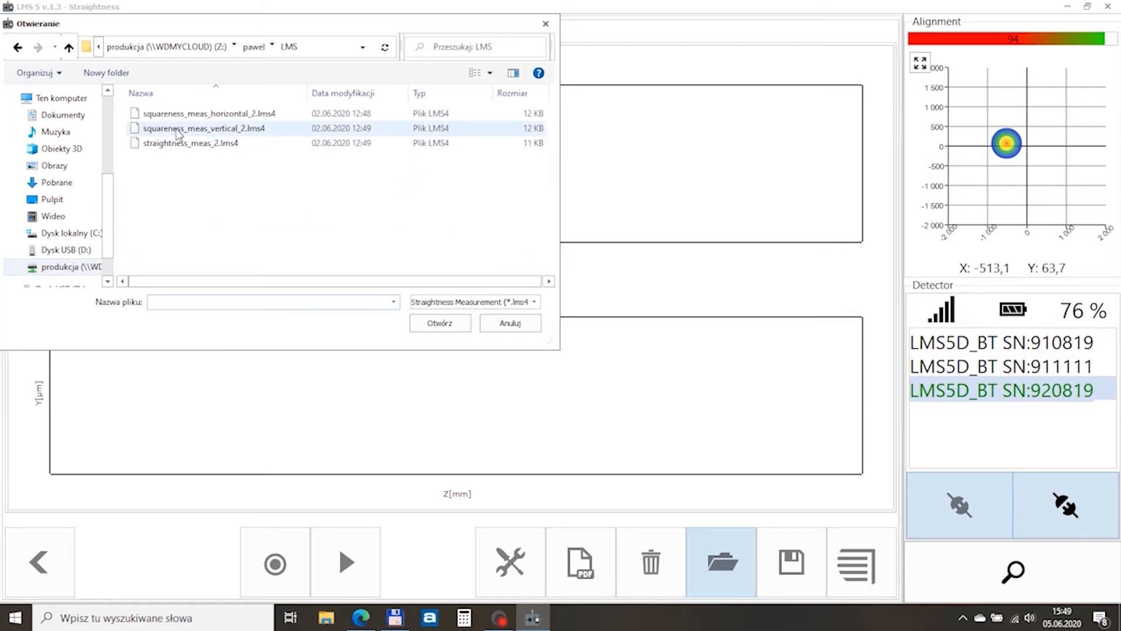
double_click(179, 128)
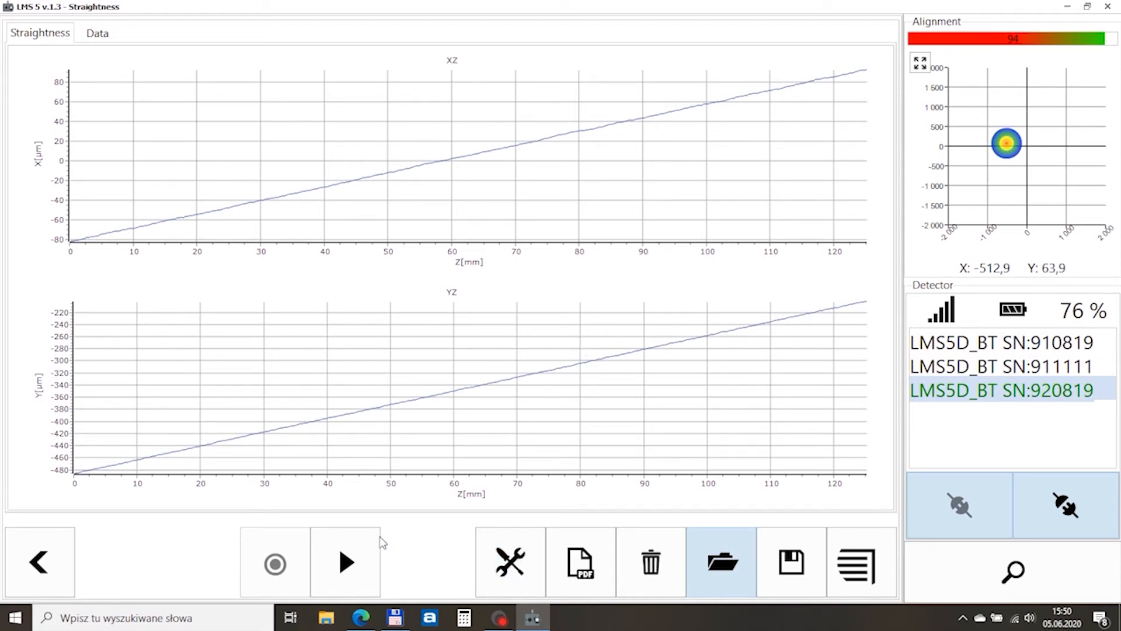
Look through the calculation methods in the relation settings and apply End Points to the straightness plots
click(509, 564)
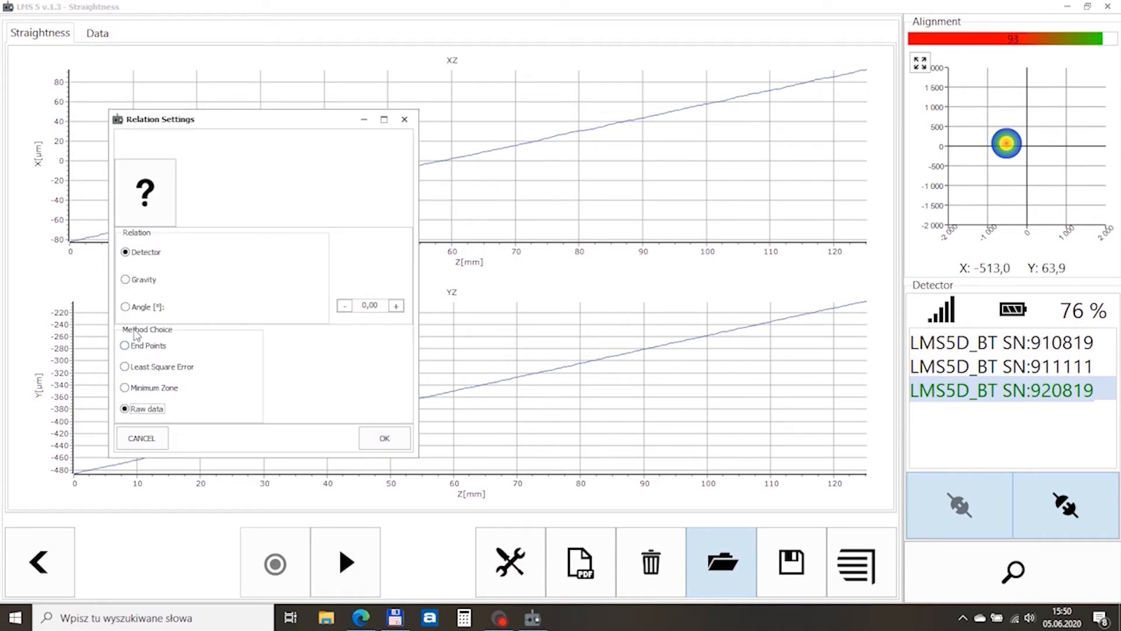
click(139, 347)
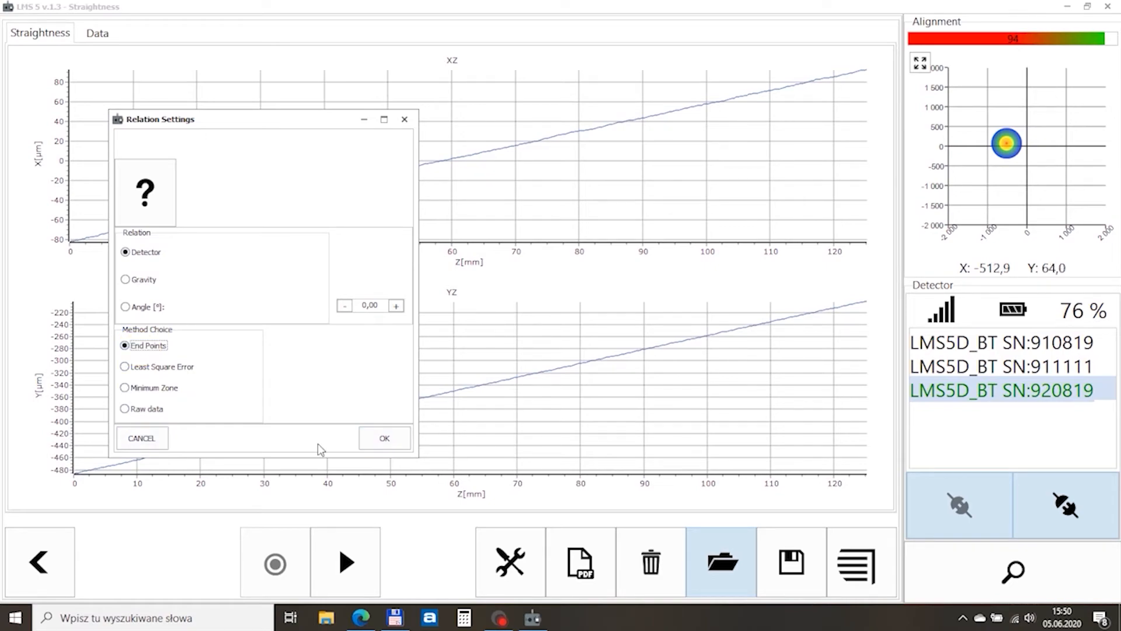
click(167, 366)
click(149, 408)
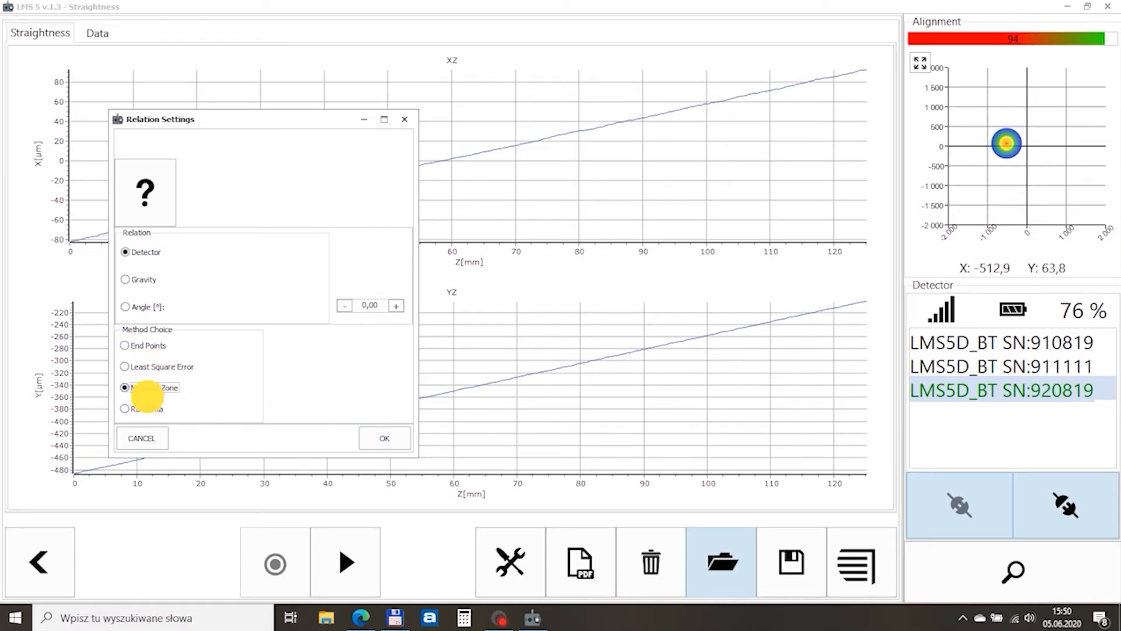
click(143, 345)
click(373, 438)
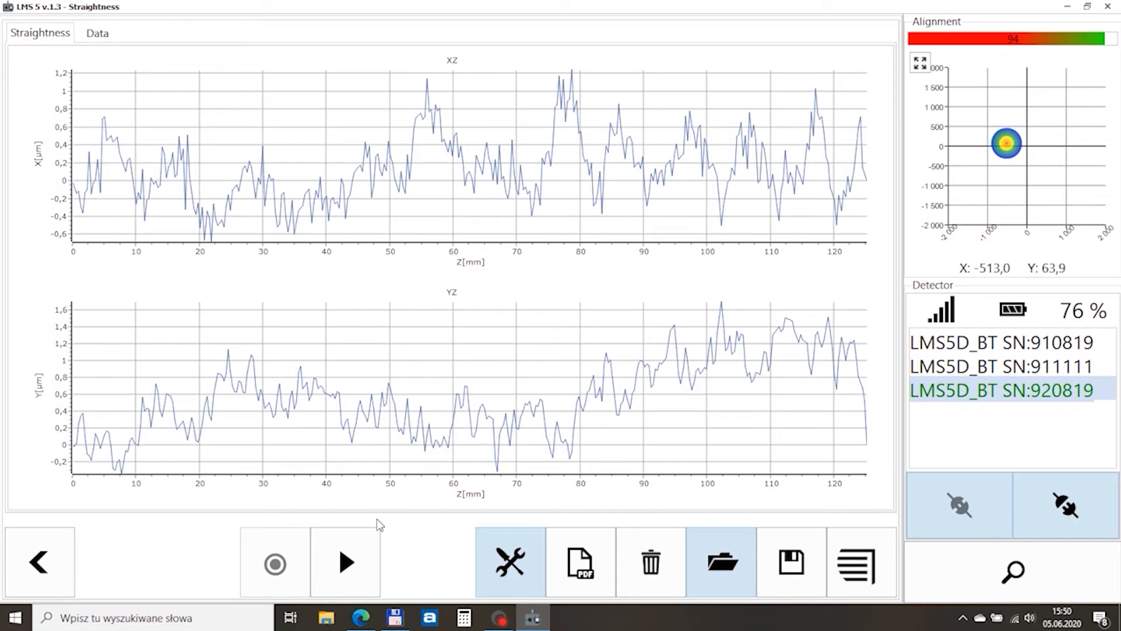
Switch to the Squareness measurement and load squareness_meas_vertical_2.lms4 from the produkcja drive's LMS folder as the reference measure
click(856, 562)
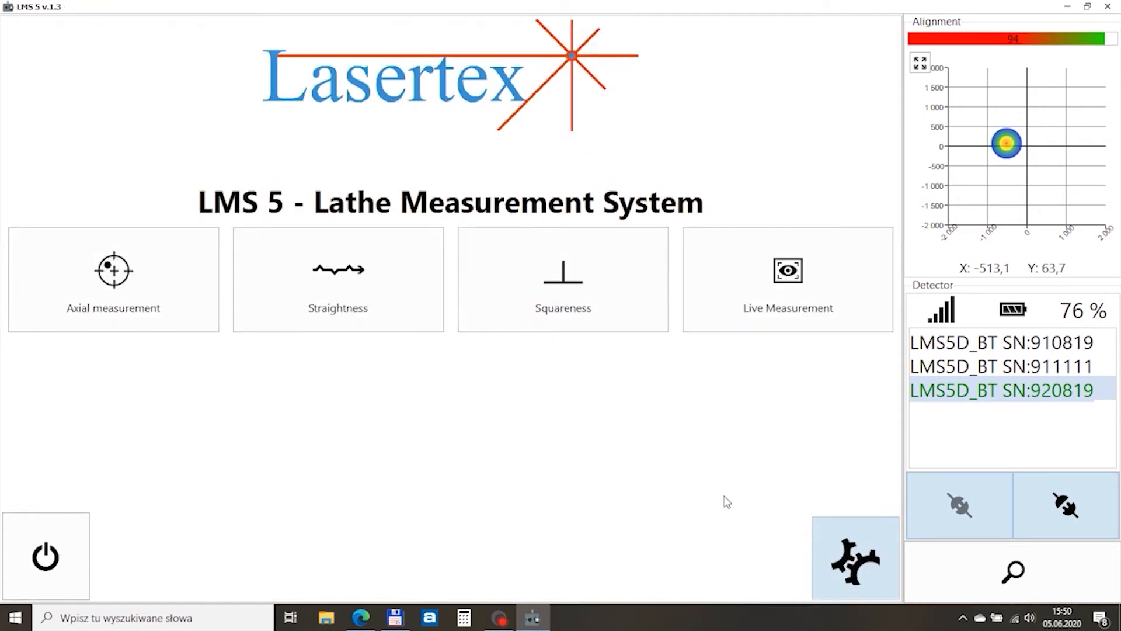
click(553, 275)
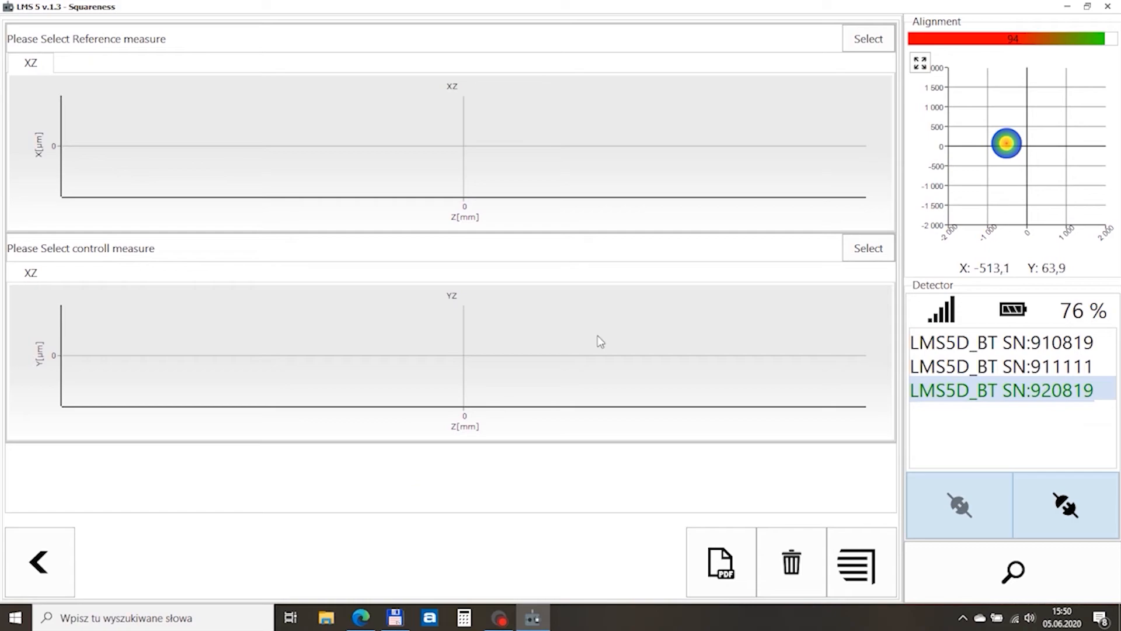
click(859, 45)
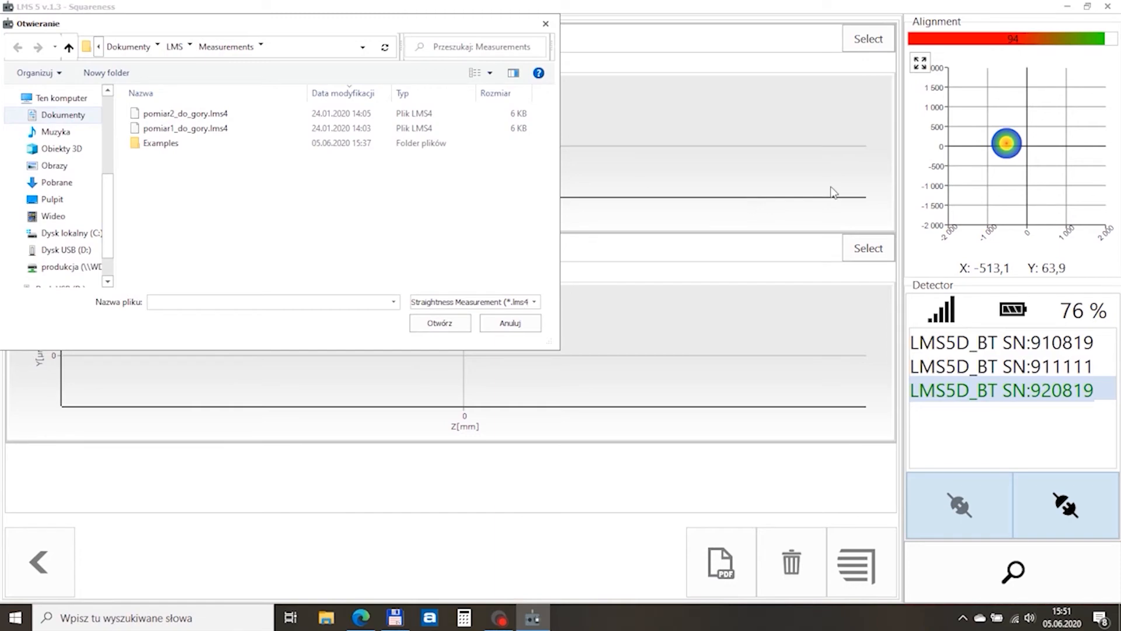
click(64, 266)
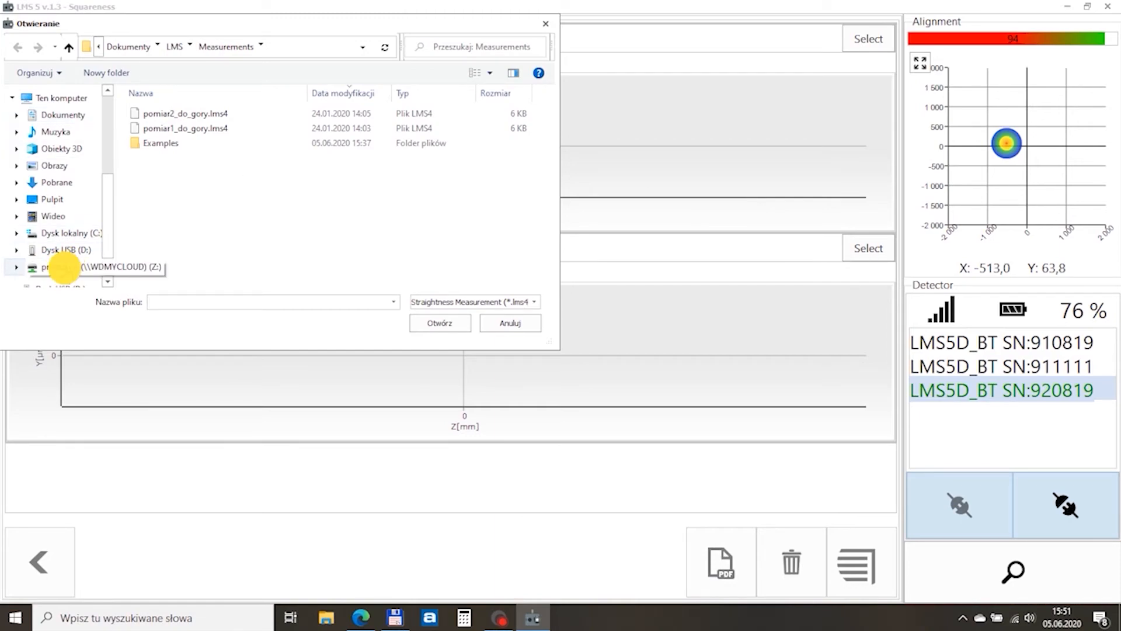
scroll(190, 232, down, 1)
double_click(165, 250)
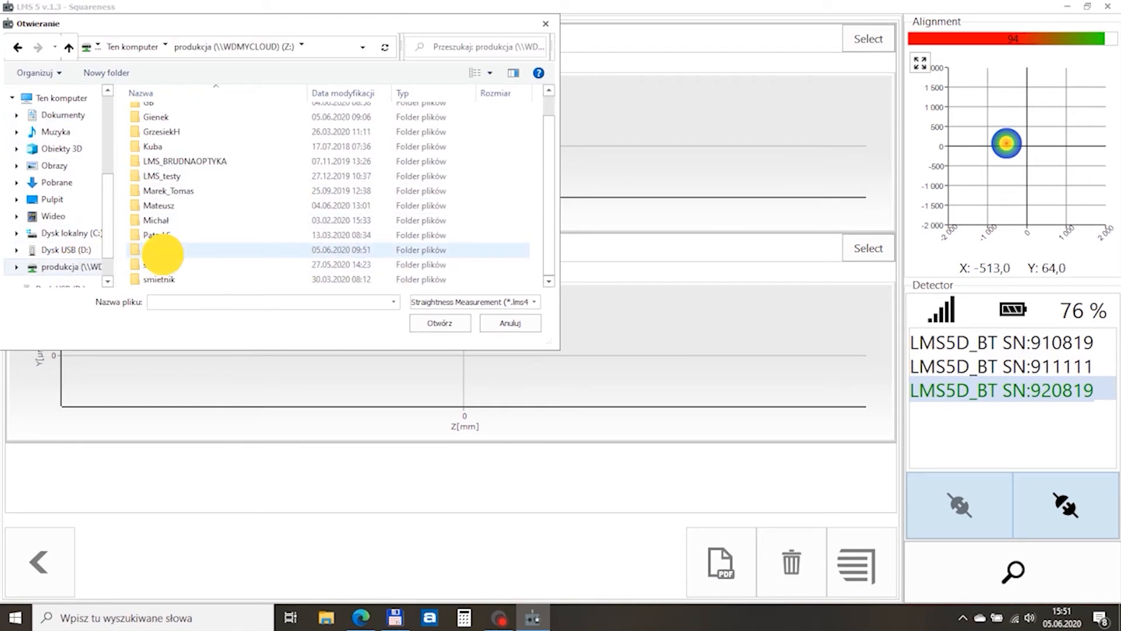
double_click(181, 261)
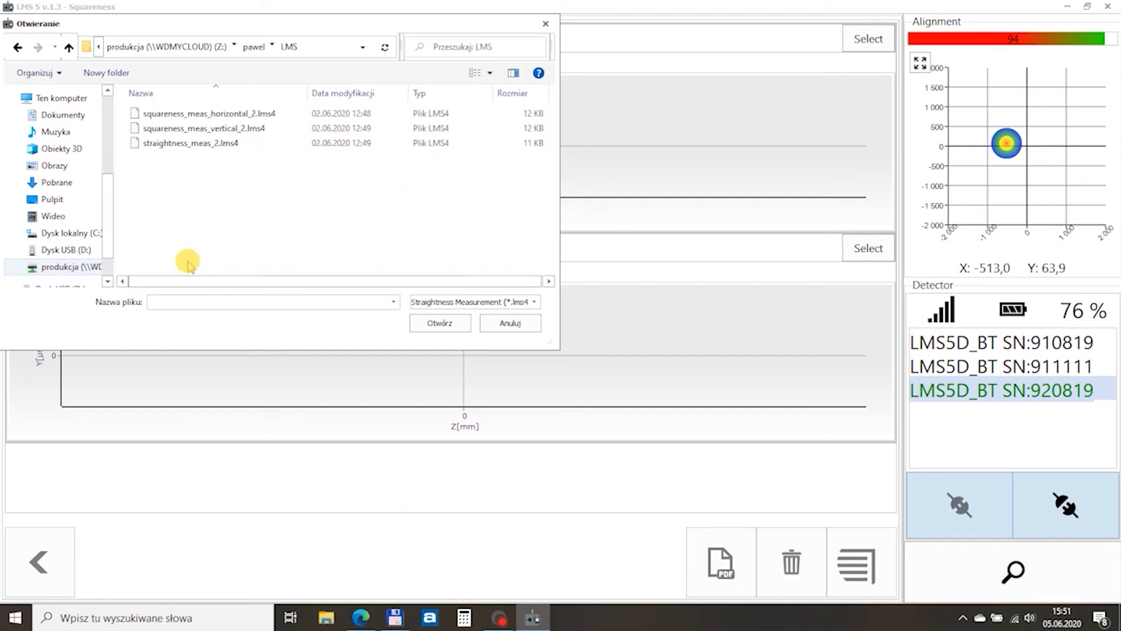
double_click(180, 130)
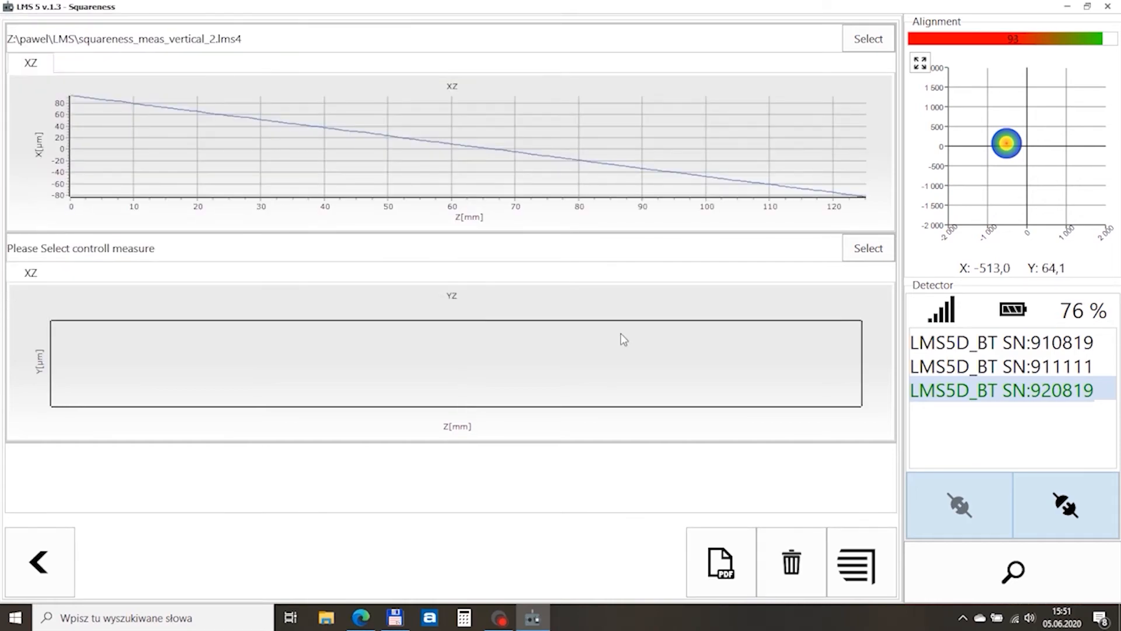
Load squareness_meas_horizontal_2.lms4 as the control measure for squareness, and return to the main measurement selection screen
click(868, 248)
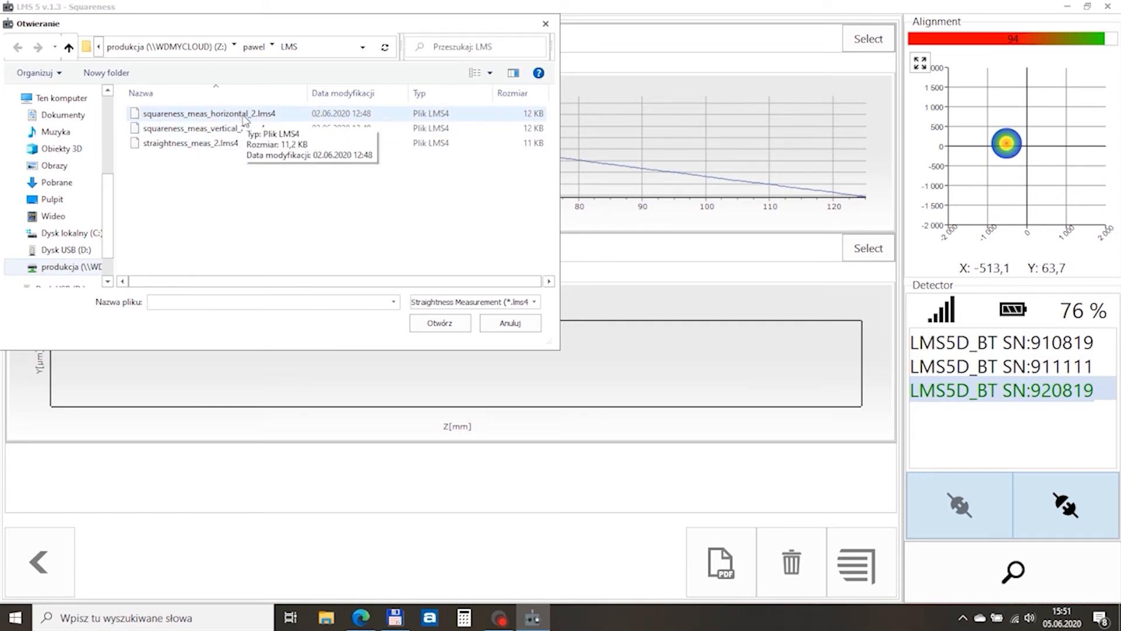
double_click(245, 114)
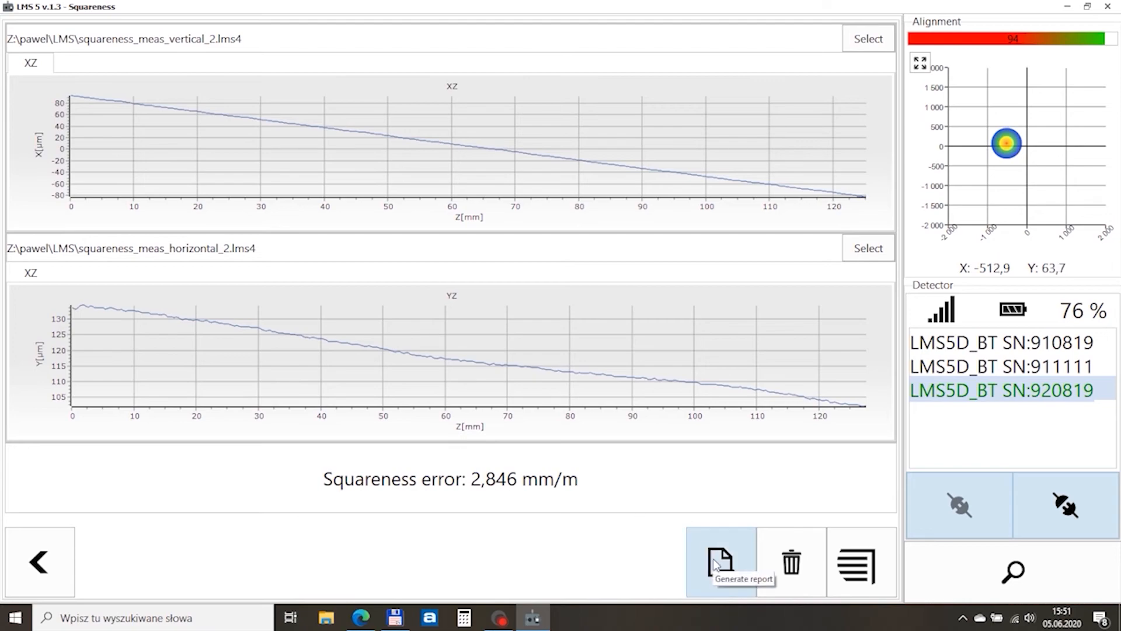
click(861, 567)
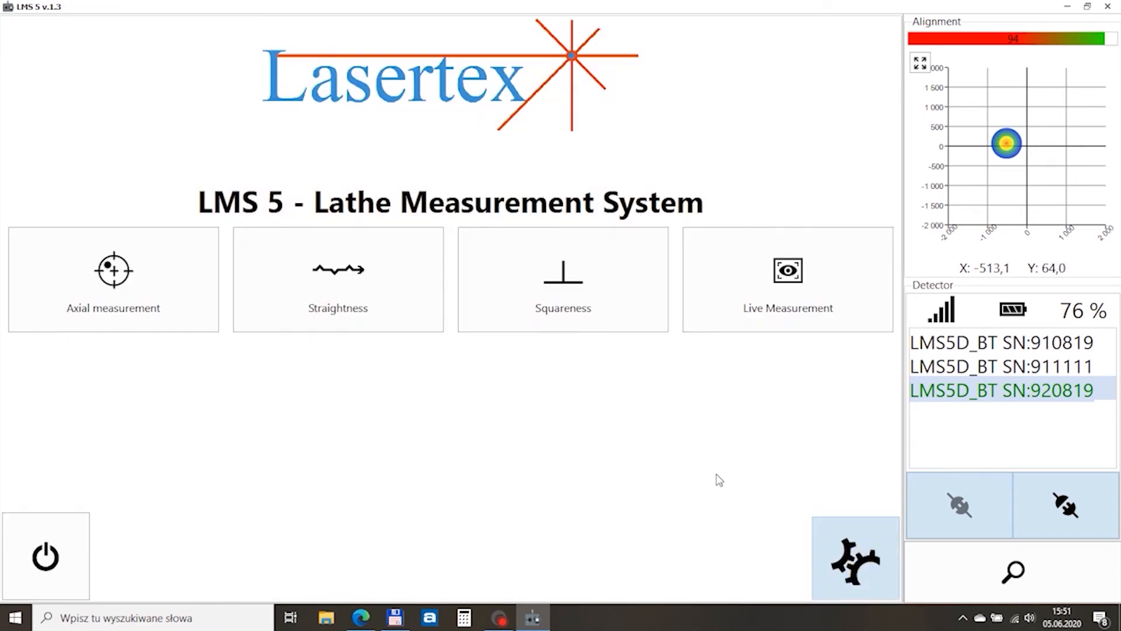
In Live Measurement, zero the X and Y readings and enable Relative to circle position, leaving the view when finished
click(764, 269)
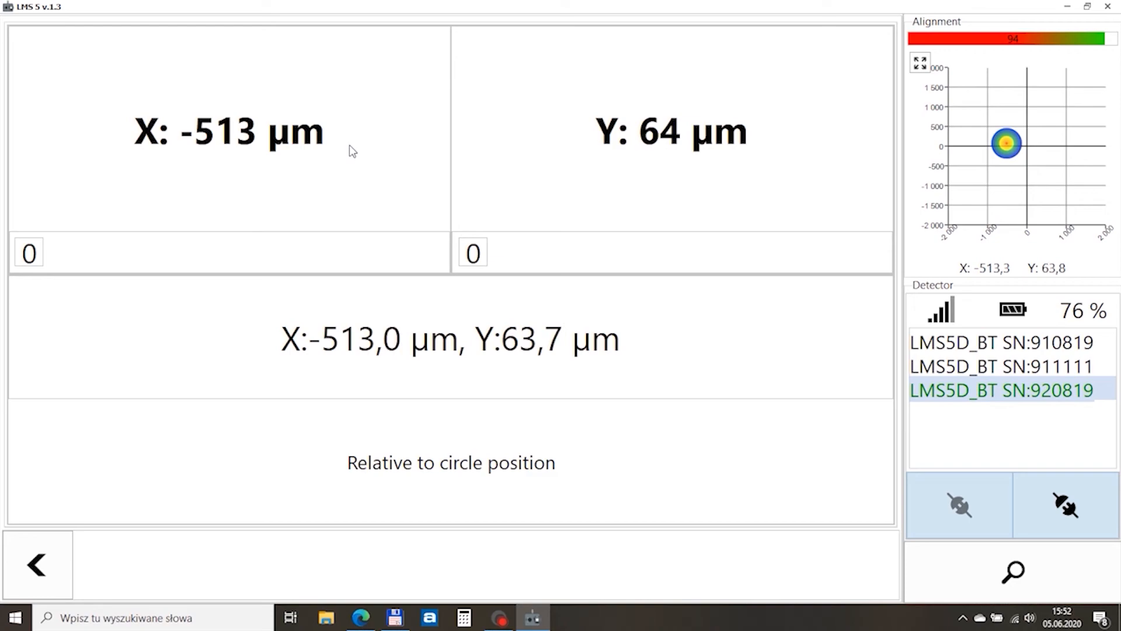
click(291, 258)
click(473, 252)
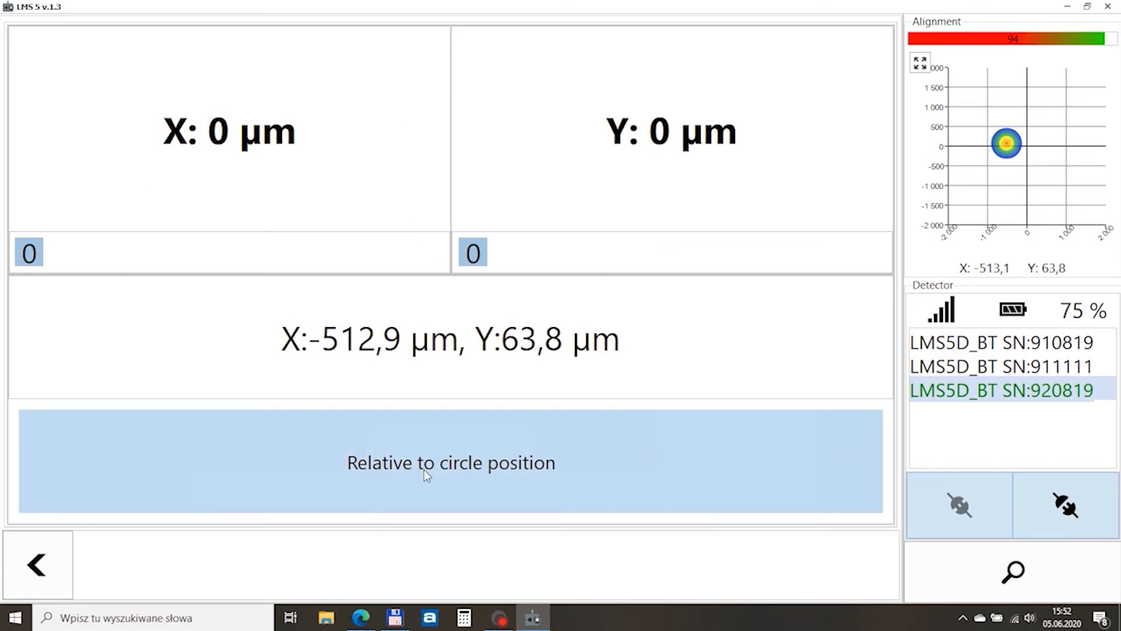
click(424, 469)
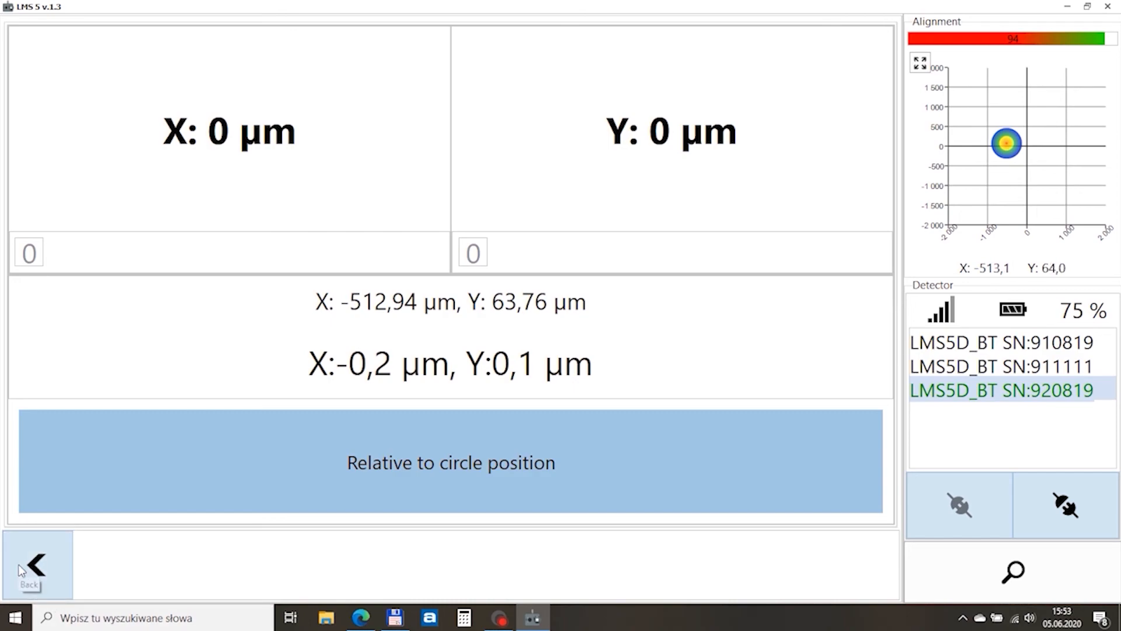
click(18, 564)
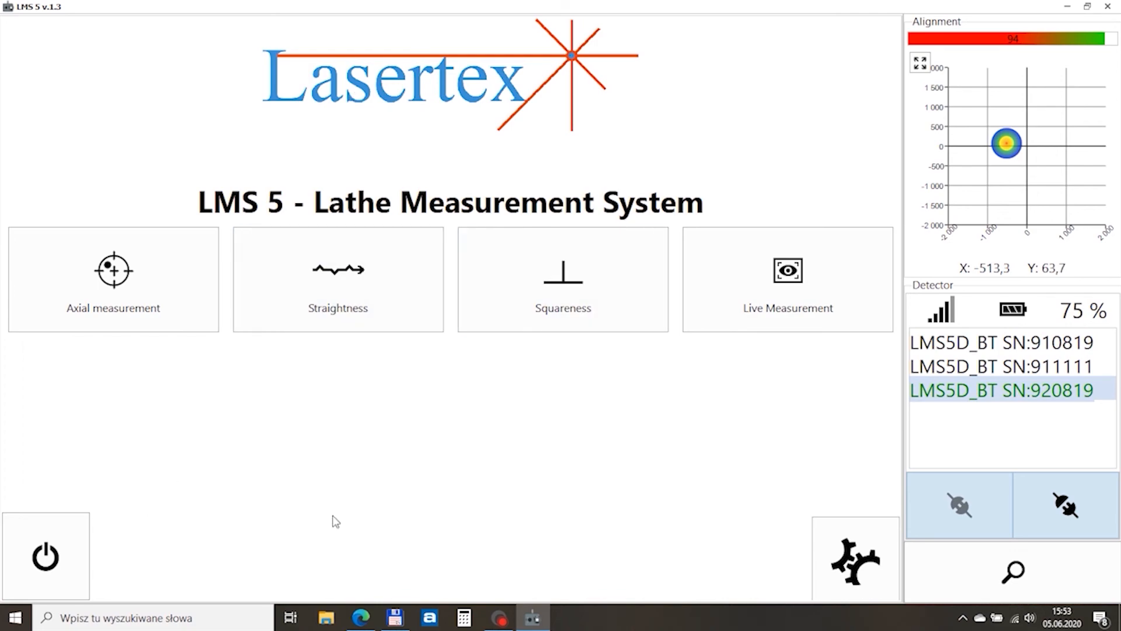
Examine the program settings for language, measurement units, report logo and the laser and detector firmware information
click(863, 576)
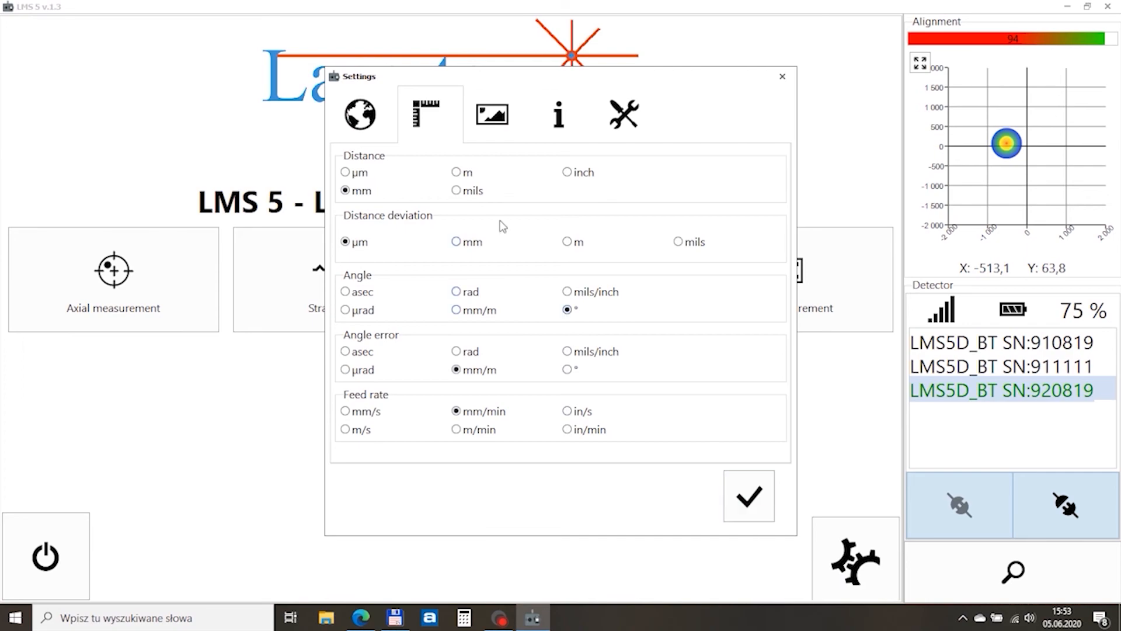
click(378, 114)
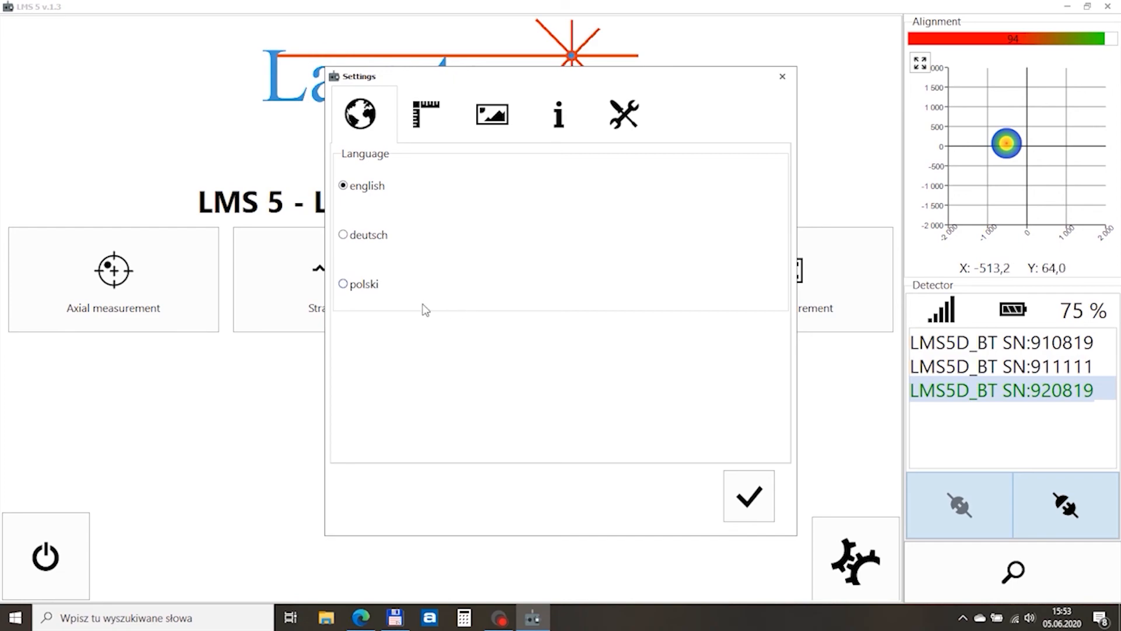
click(419, 112)
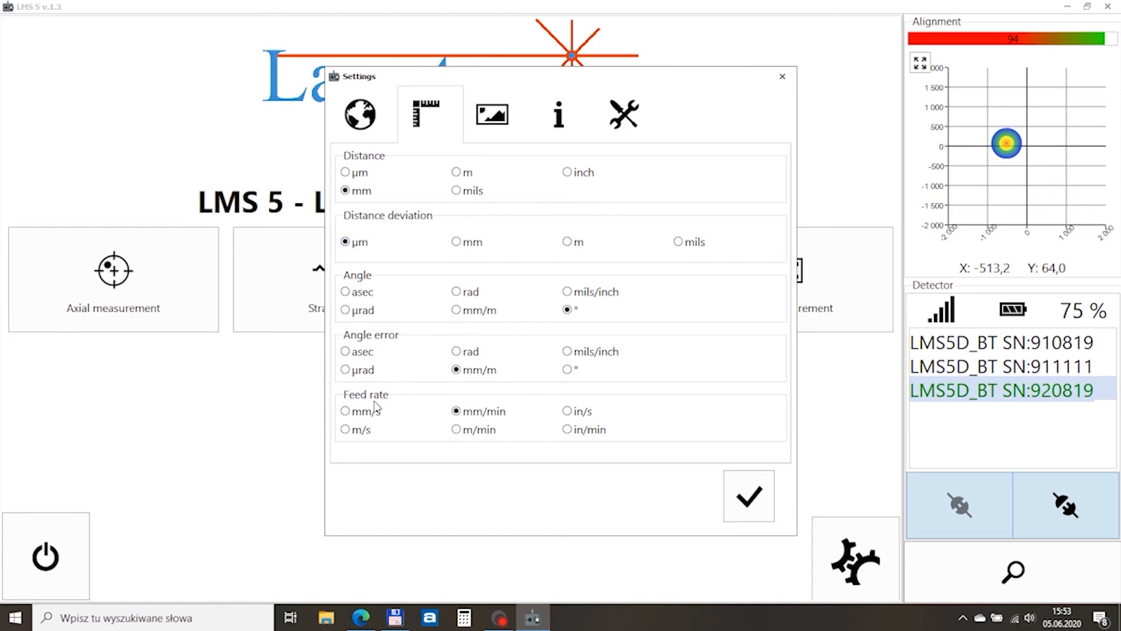
click(481, 125)
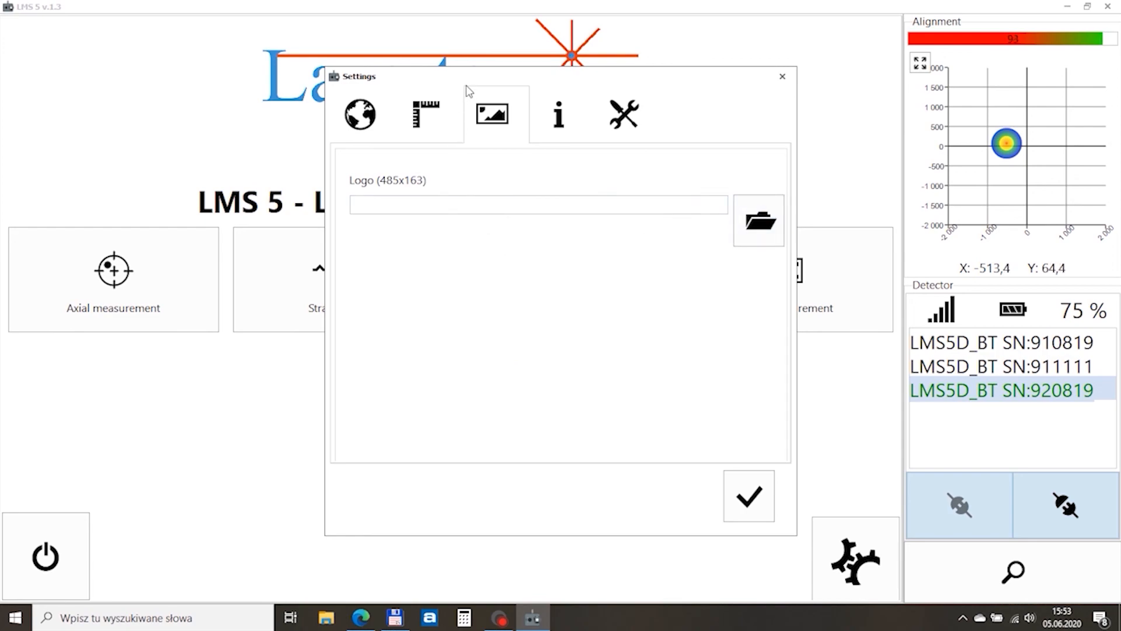
drag(467, 76, 350, 130)
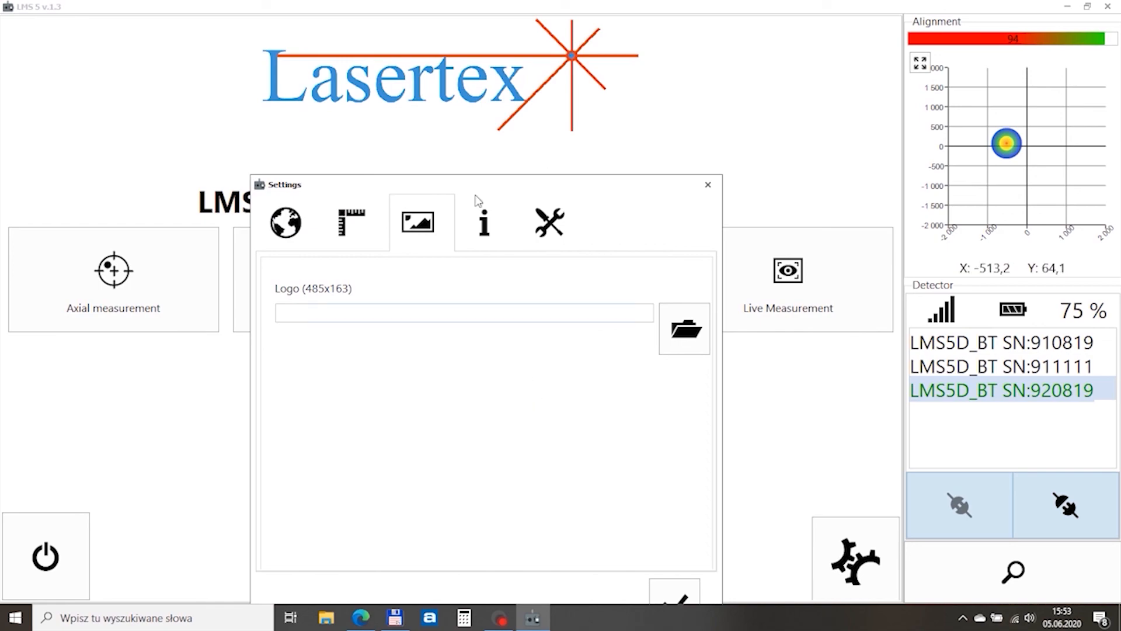
click(484, 228)
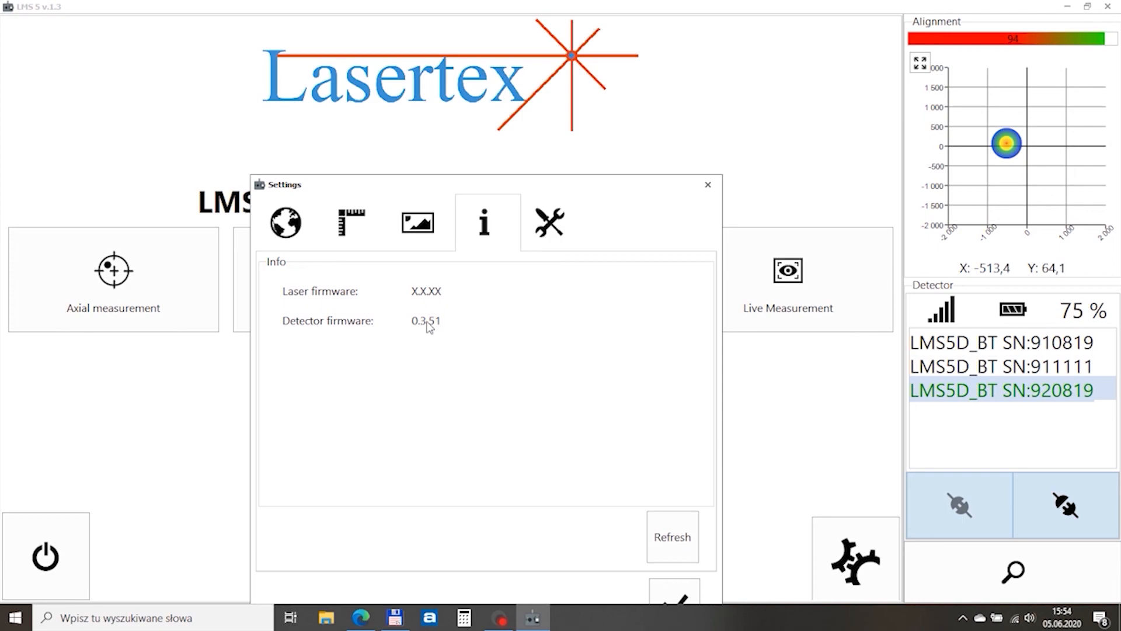
Set the average interval to 0.01s in the program settings and reposition the Settings window so it fits fully on screen
click(549, 221)
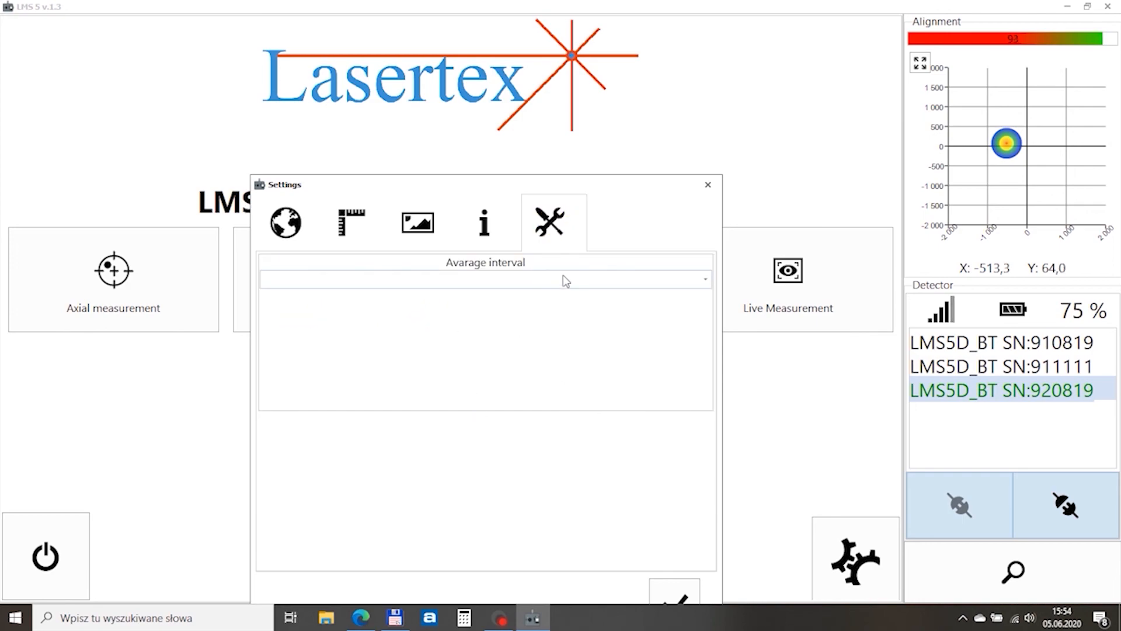
click(566, 281)
click(410, 315)
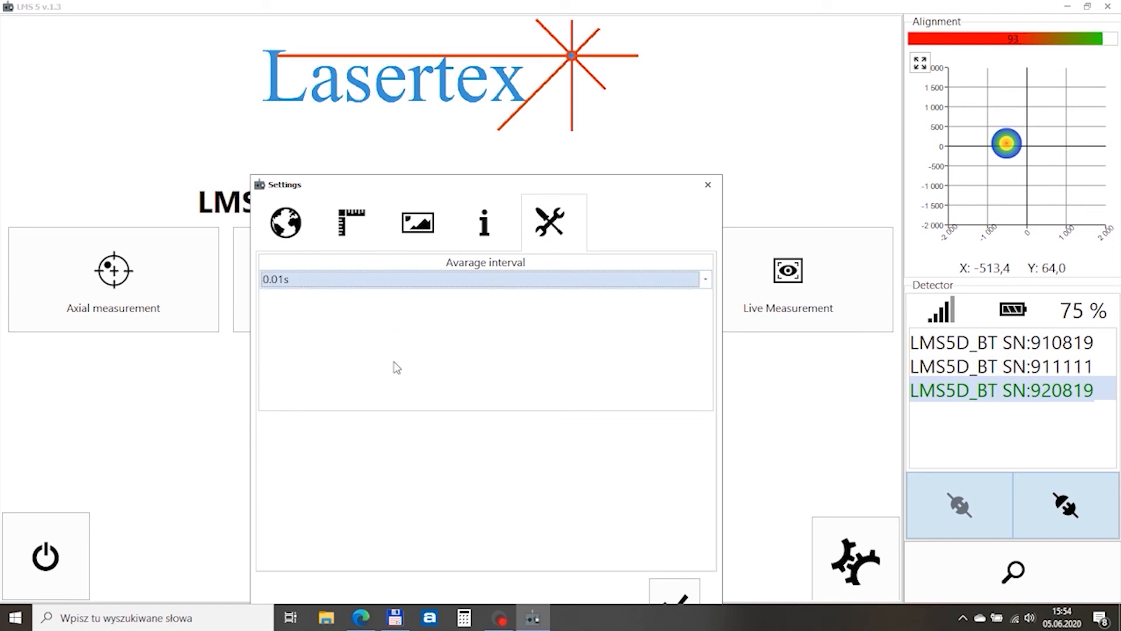
drag(442, 191, 411, 40)
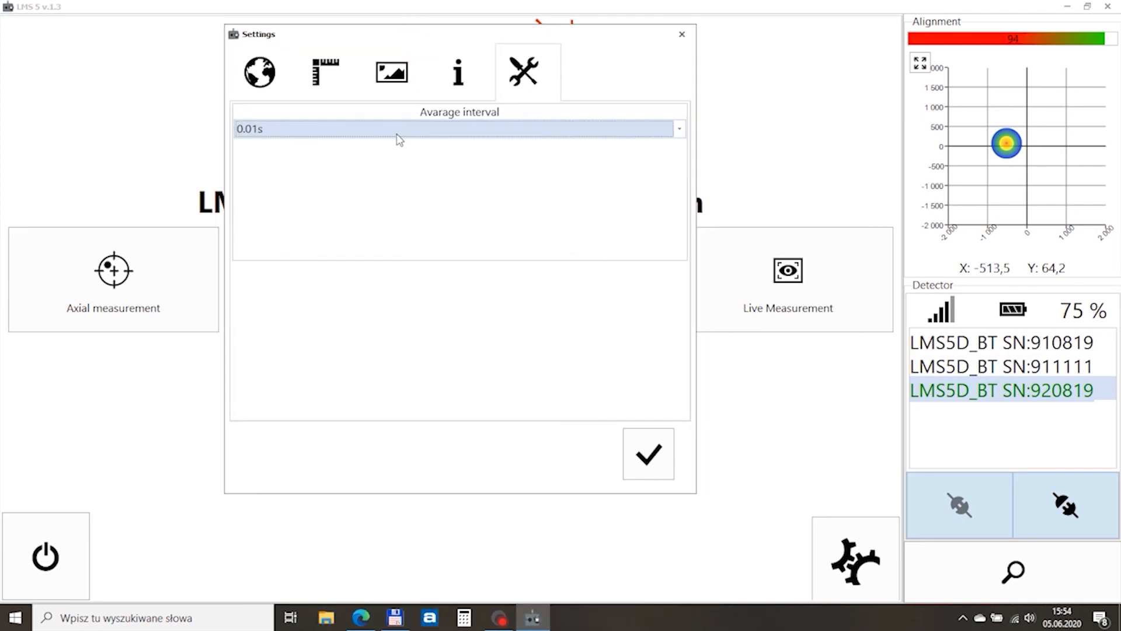
Try an average interval of 1s, and return the setting to 0.01s
click(400, 129)
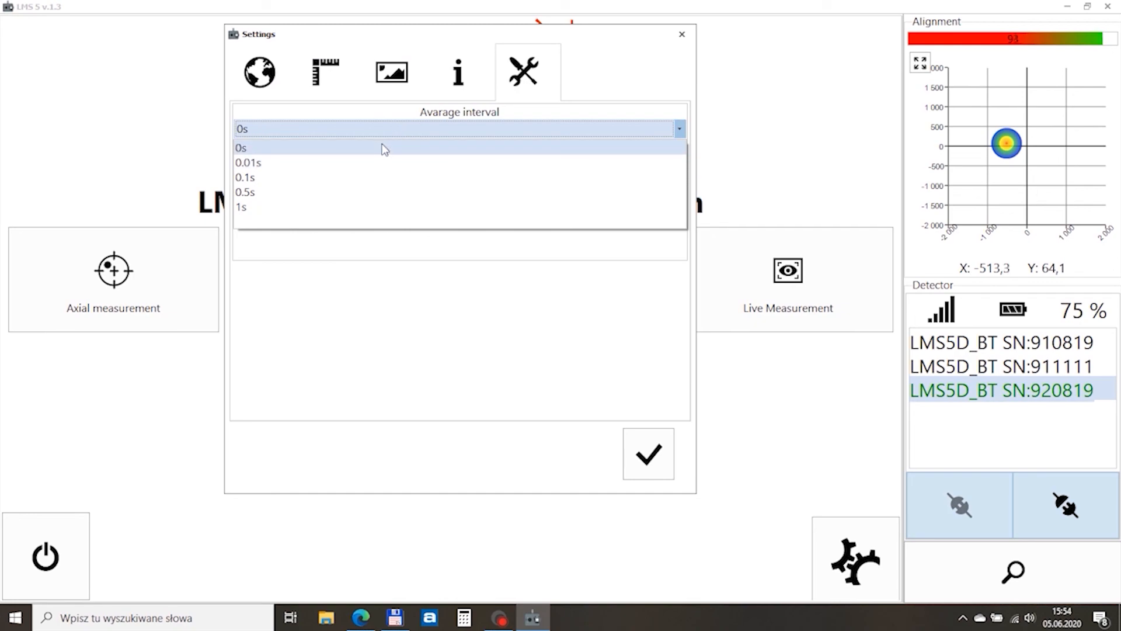
click(343, 212)
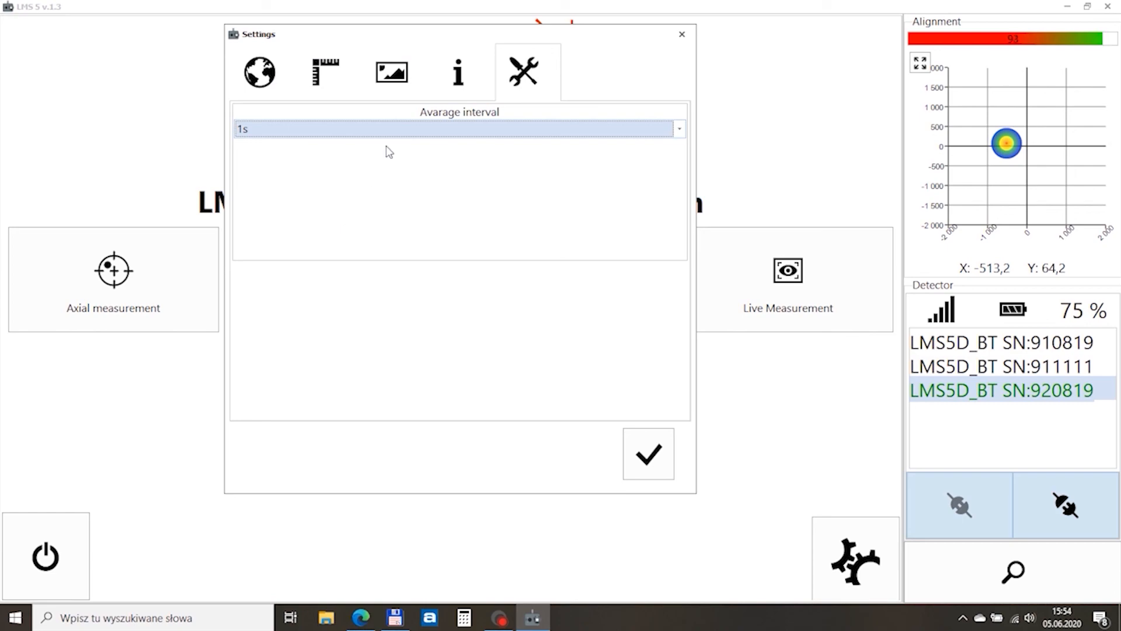
click(390, 129)
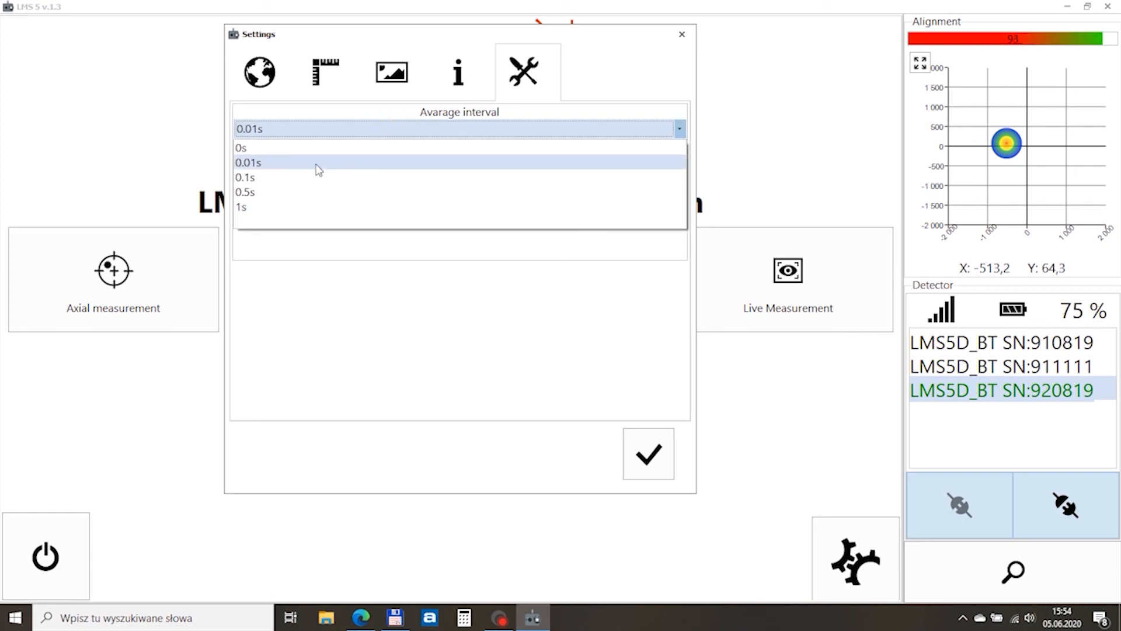
click(318, 164)
Accept the program settings and exit the measurement program from its main screen
click(647, 444)
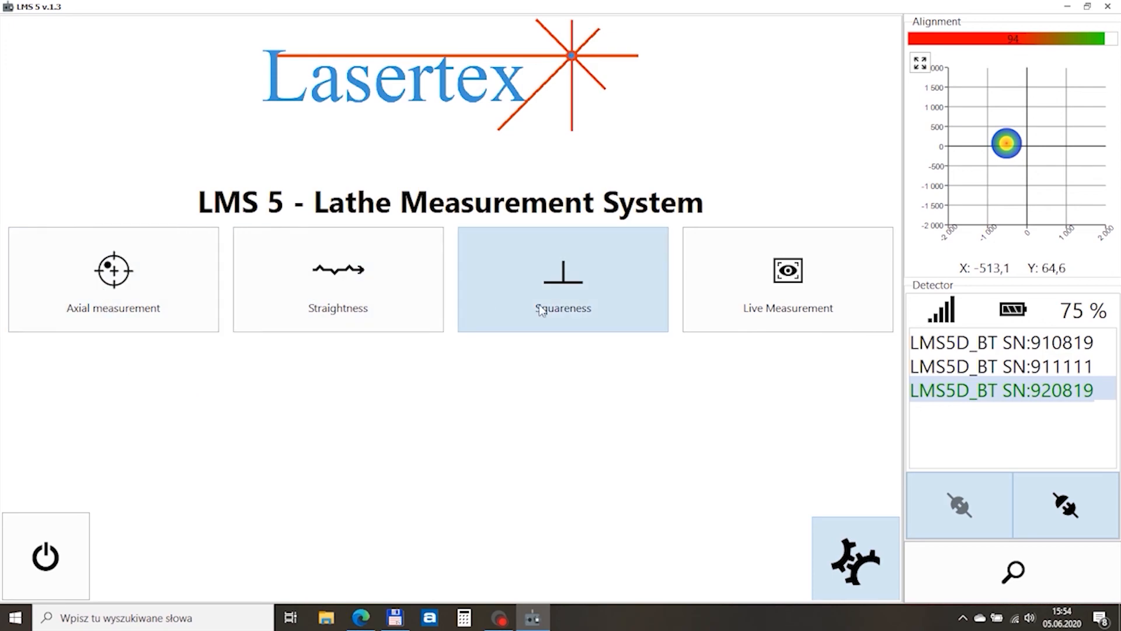
click(62, 531)
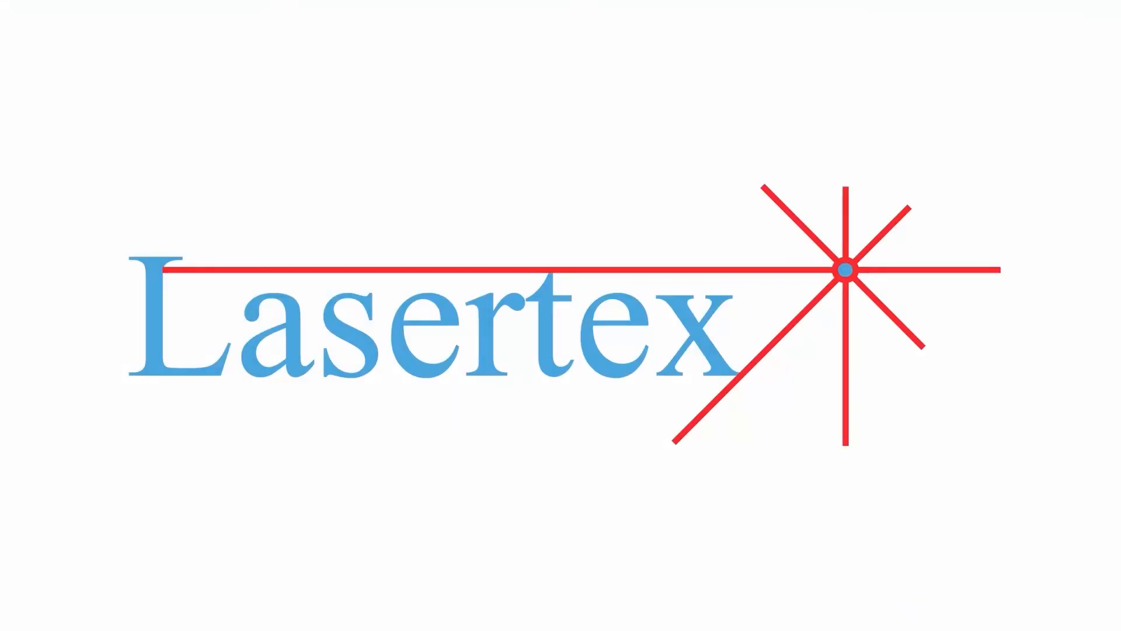